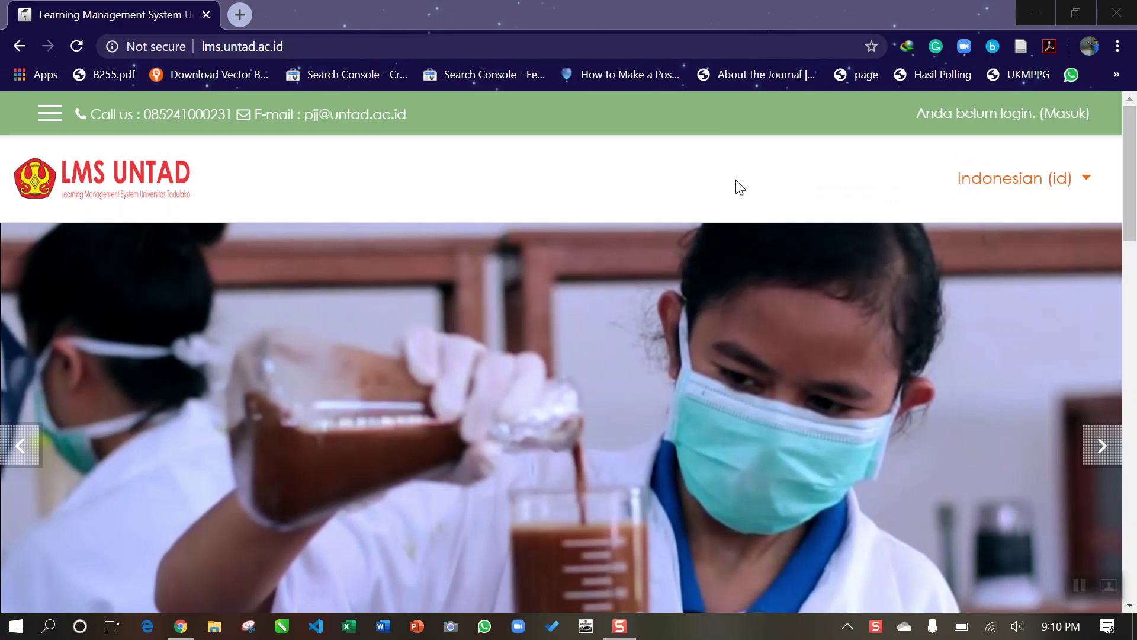
# Log in to the Universitas Tadulako LMS with the account's username and password.
pyautogui.click(1076, 119)
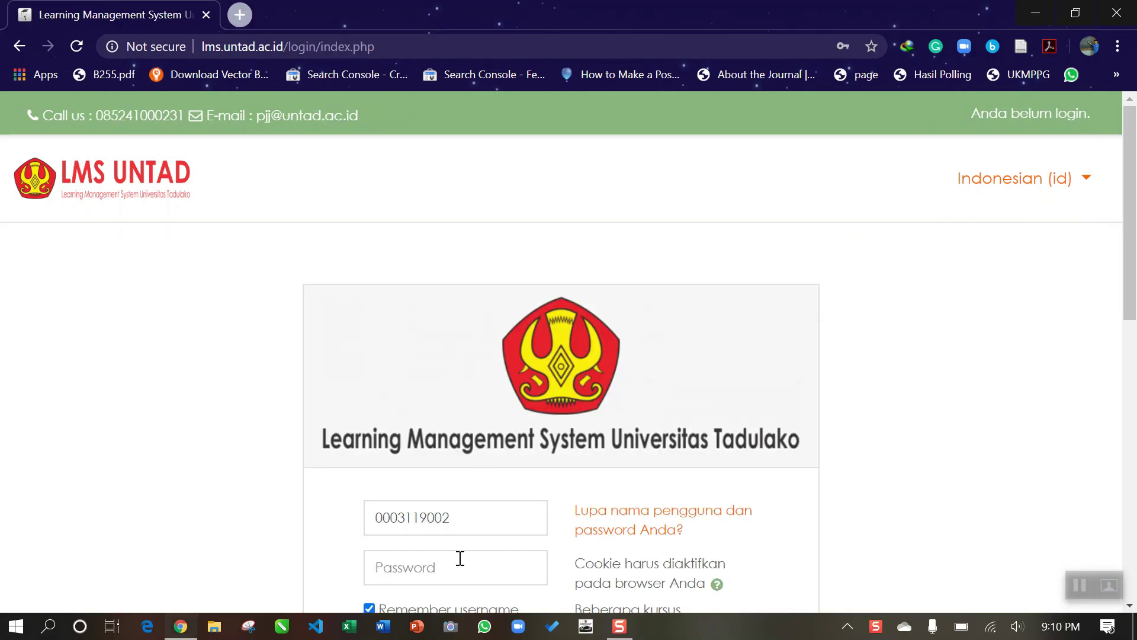
pyautogui.click(488, 523)
pyautogui.click(464, 428)
pyautogui.scroll(-3, 528, 503)
pyautogui.click(479, 484)
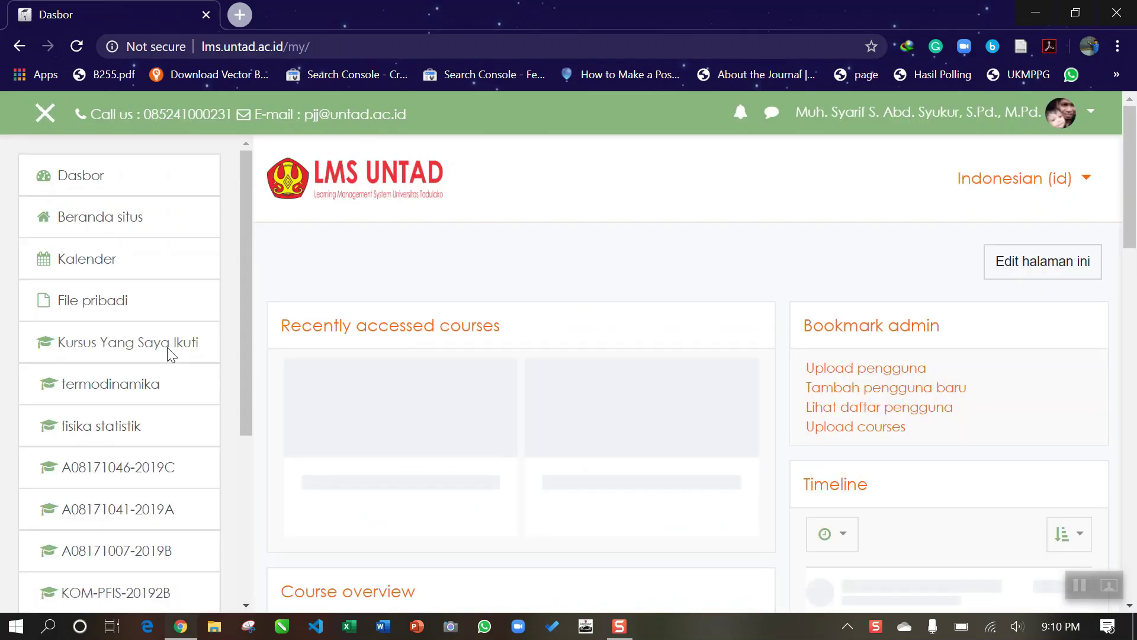
# Open the Pelatihan LMS FKIP UNTAD course from the recently accessed courses on the dashboard.
pyautogui.scroll(-3, 619, 244)
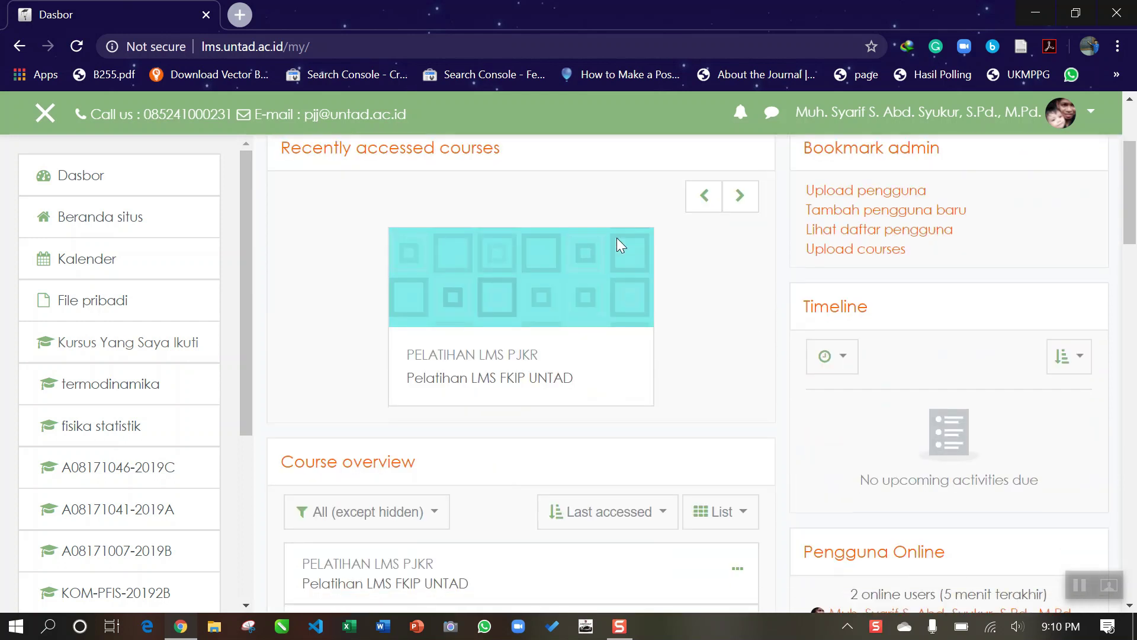
pyautogui.scroll(-3, 617, 237)
pyautogui.scroll(3, 610, 314)
pyautogui.scroll(2, 749, 356)
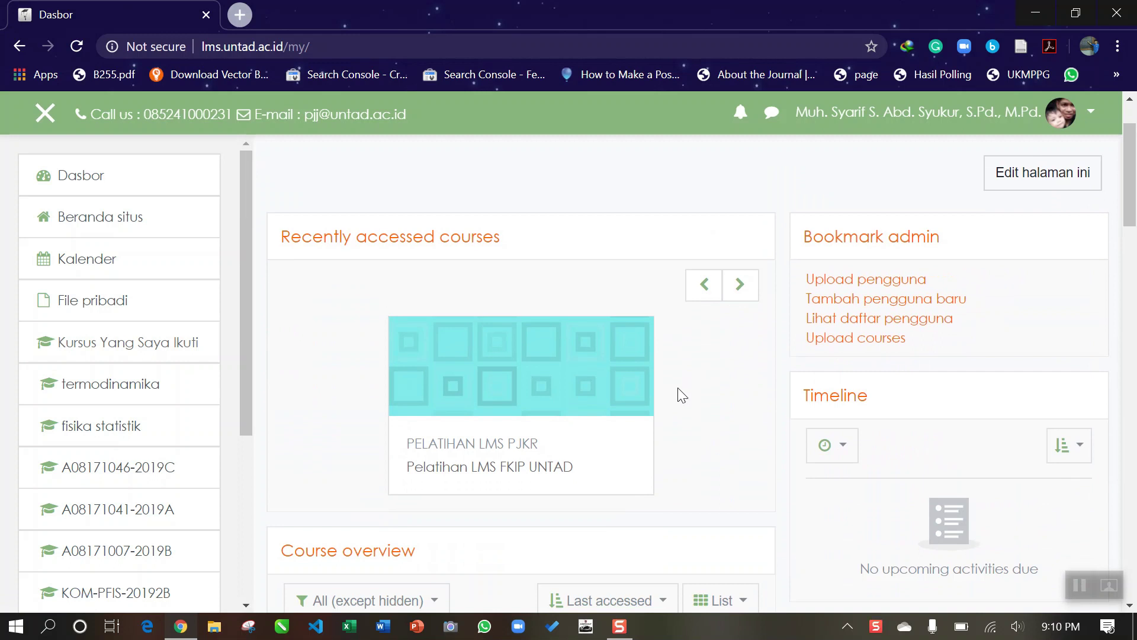
pyautogui.scroll(-2, 677, 387)
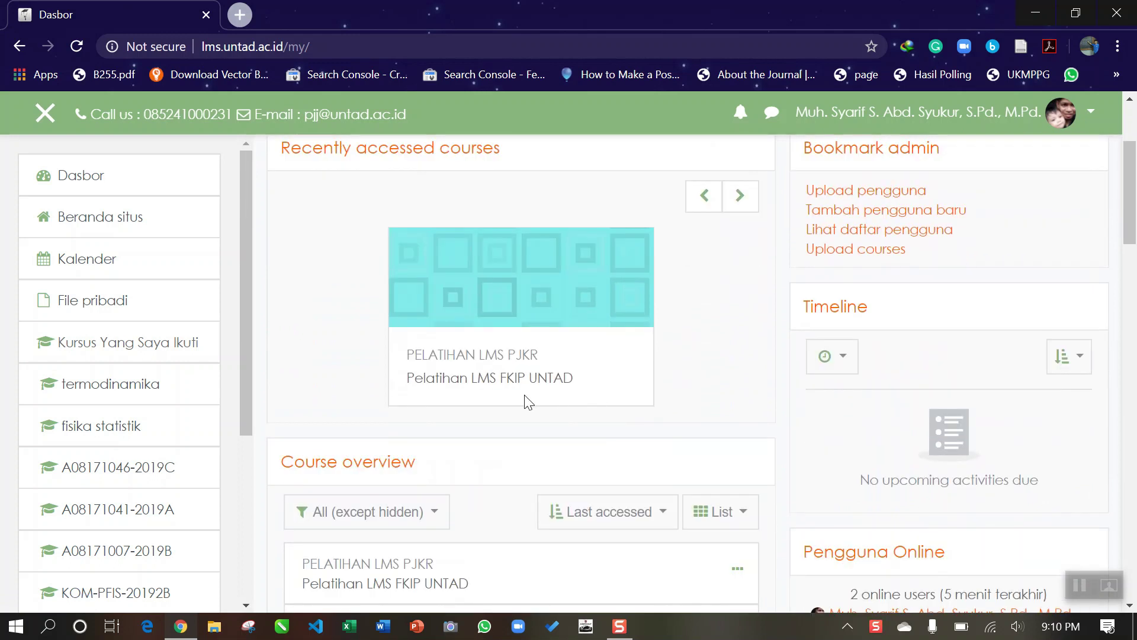
pyautogui.click(491, 384)
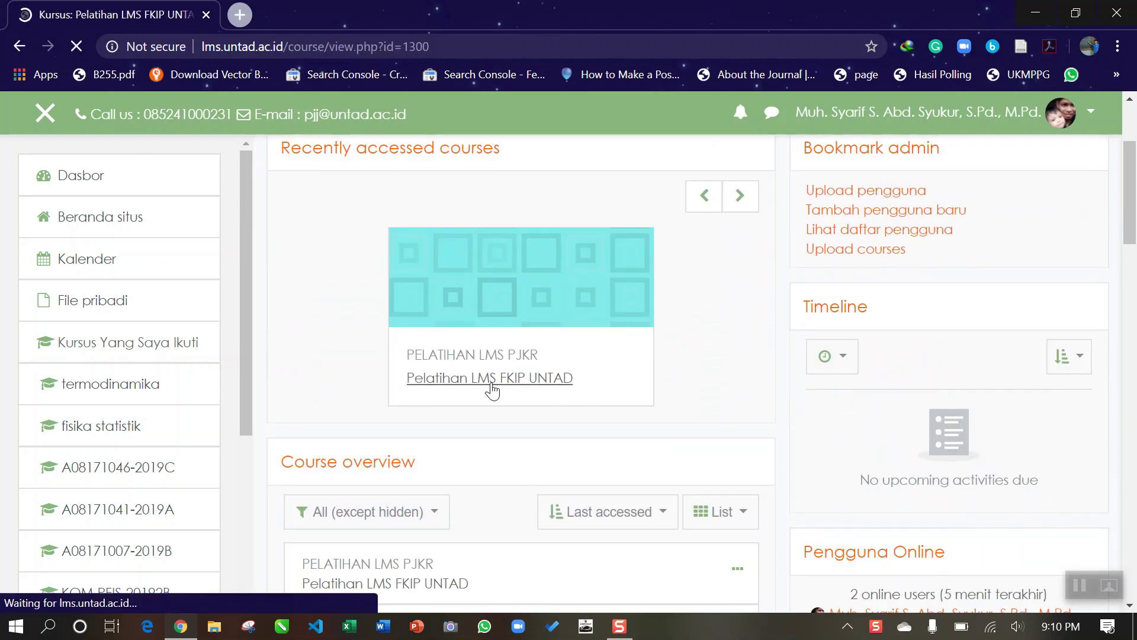
# Look through the course page's list of topic sections from topik 1 to topik 16.
pyautogui.scroll(-2, 688, 398)
pyautogui.scroll(2, 688, 398)
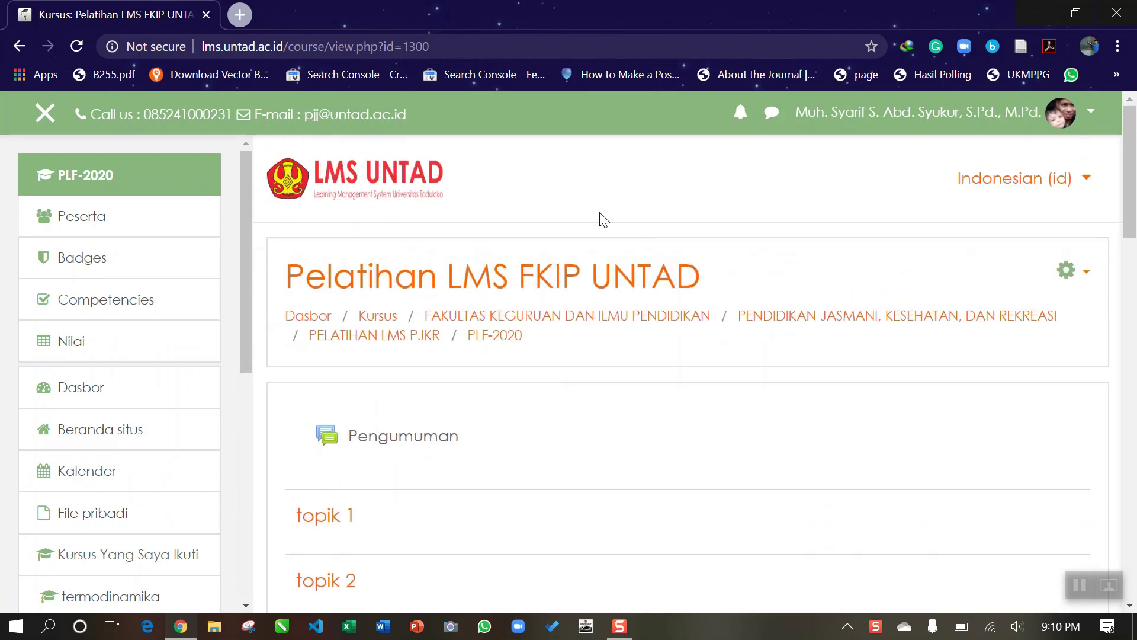
pyautogui.scroll(-3, 602, 219)
pyautogui.scroll(-10, 610, 339)
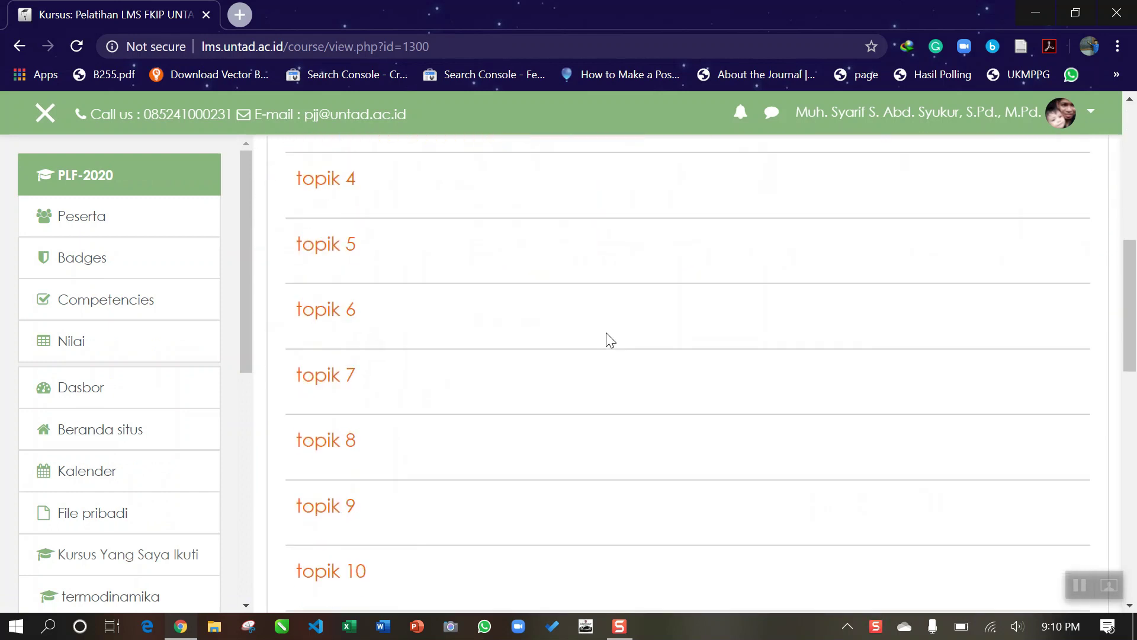
pyautogui.scroll(-3, 611, 339)
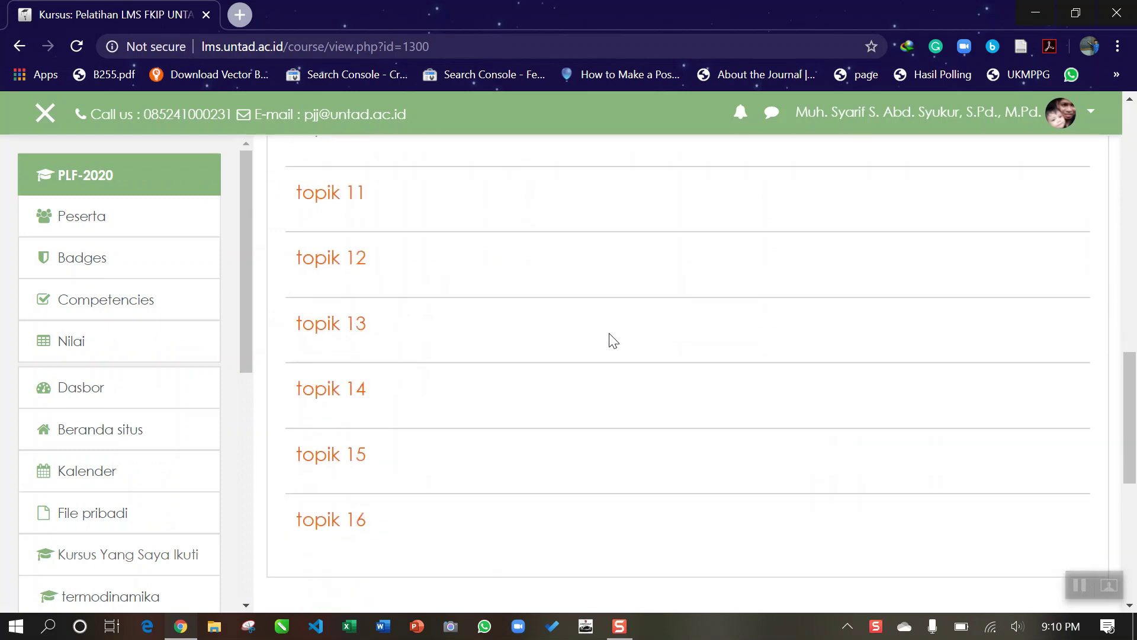
pyautogui.scroll(5, 614, 338)
pyautogui.scroll(9, 616, 338)
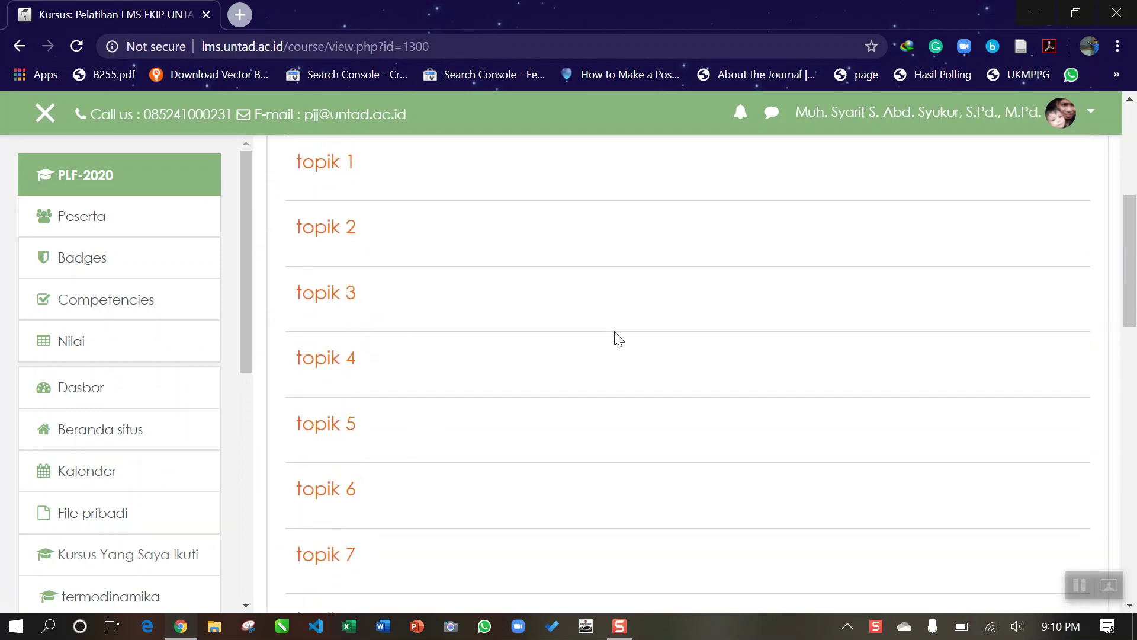
pyautogui.scroll(3, 710, 293)
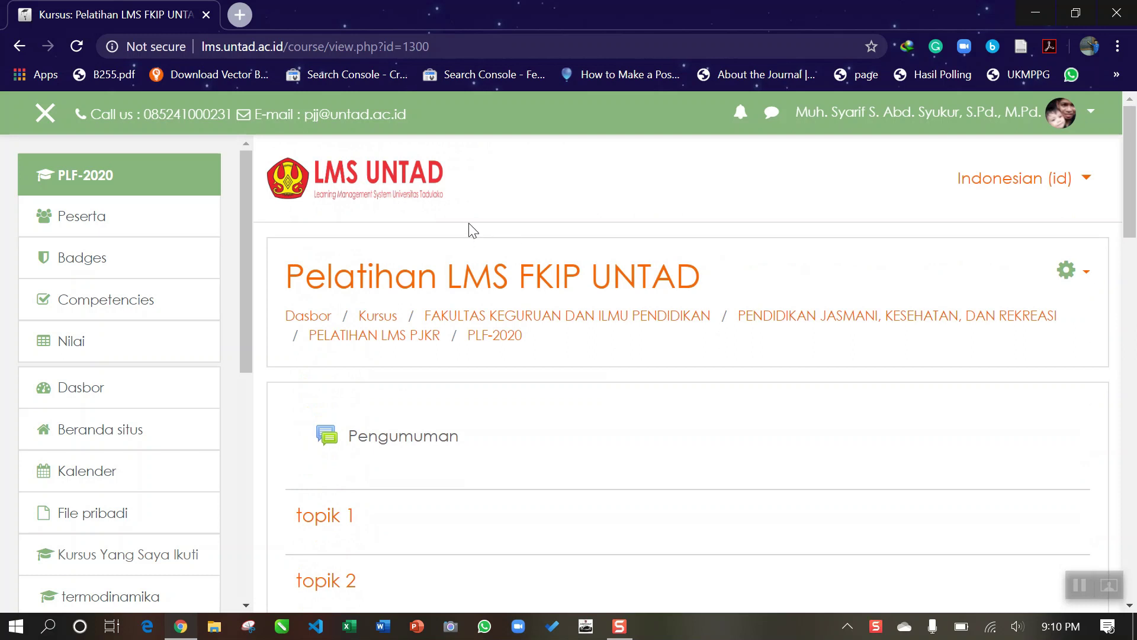
# Turn on editing mode for the Pelatihan LMS FKIP UNTAD course.
pyautogui.click(1088, 273)
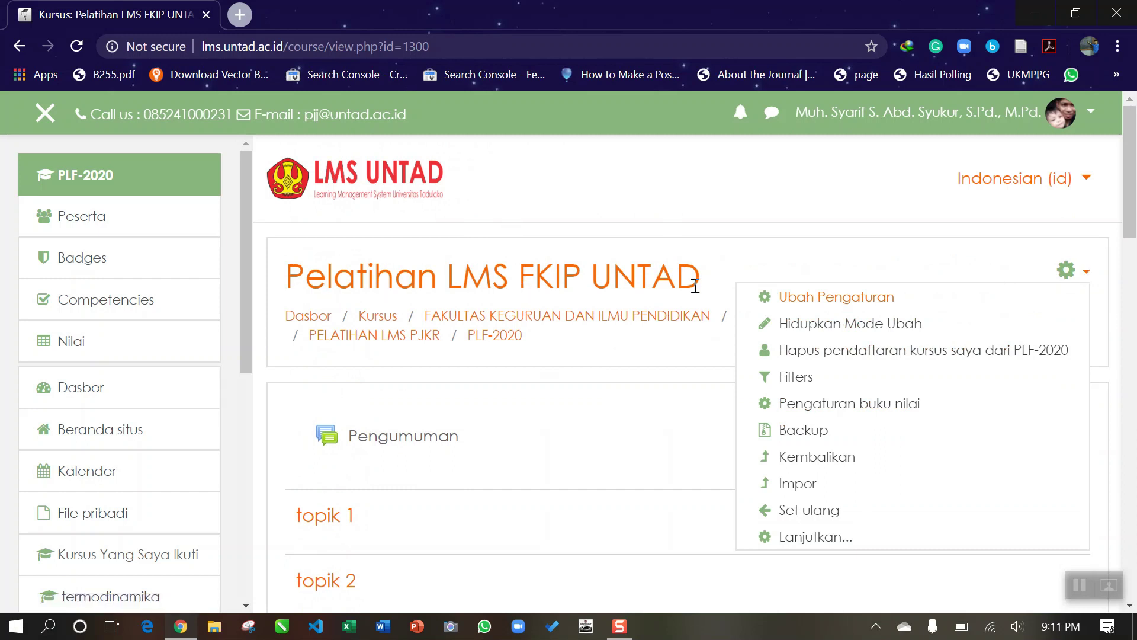
pyautogui.click(801, 335)
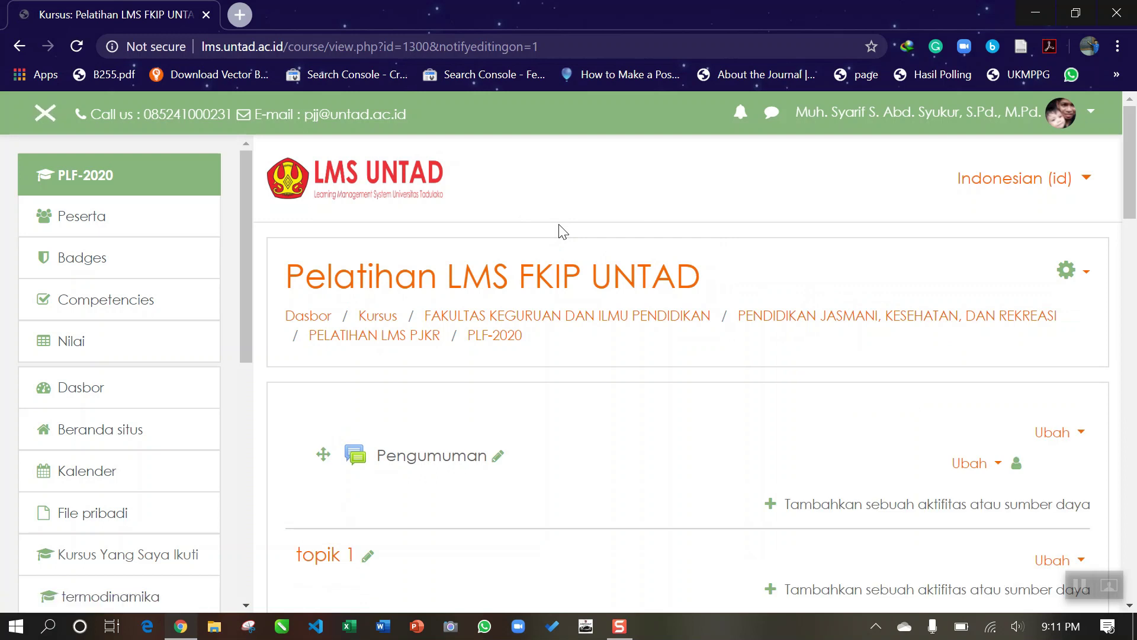
pyautogui.scroll(-3, 710, 312)
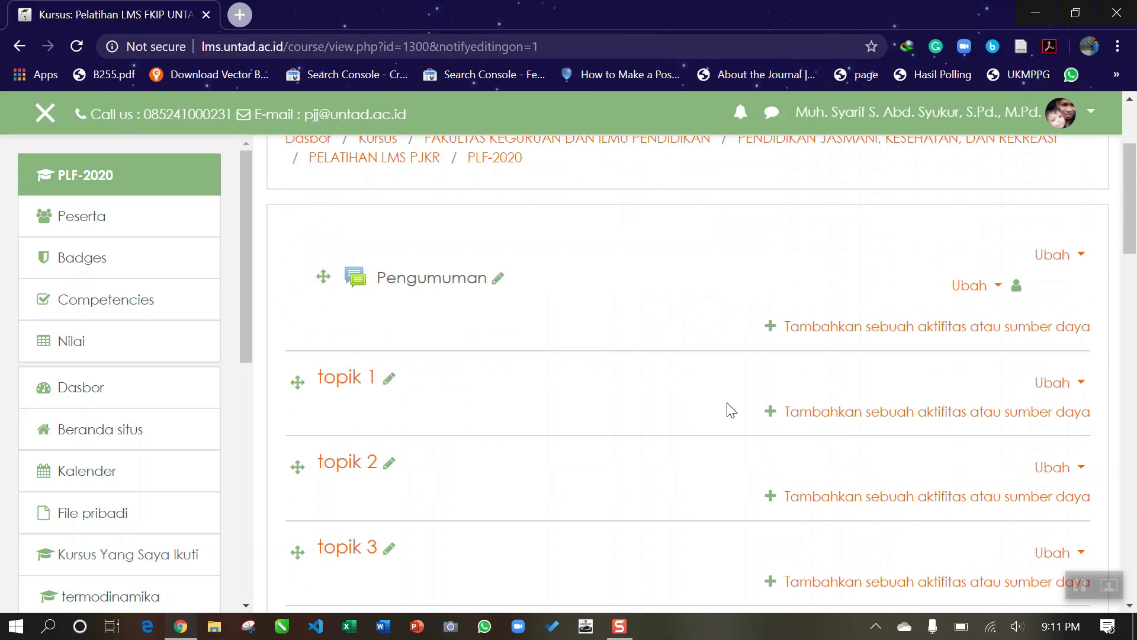
pyautogui.scroll(-1, 951, 426)
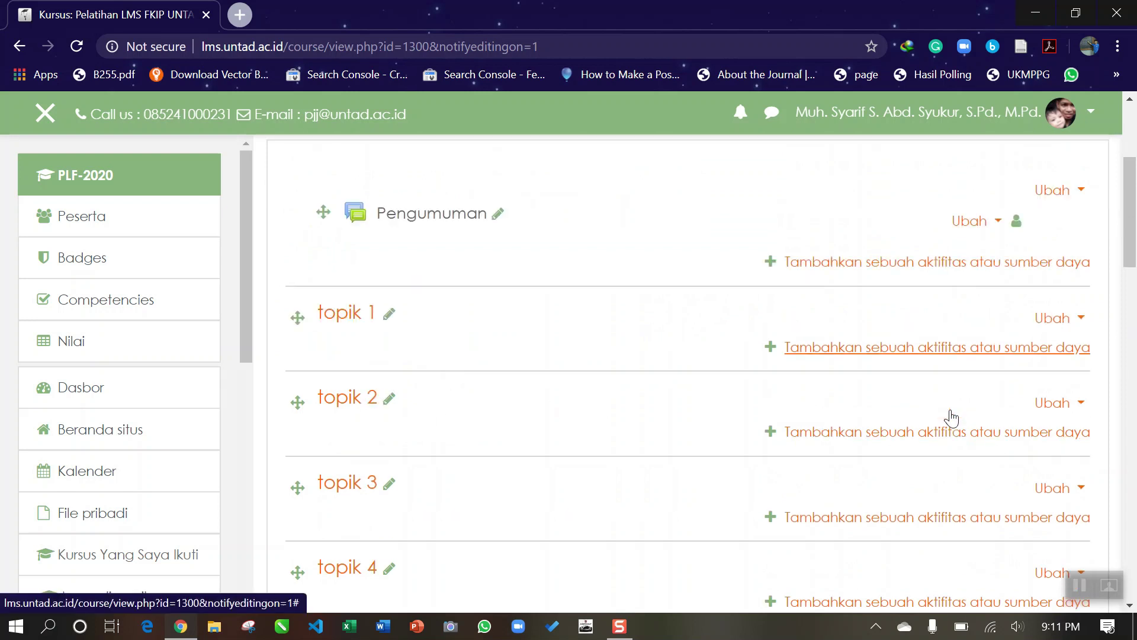
pyautogui.scroll(-1, 896, 466)
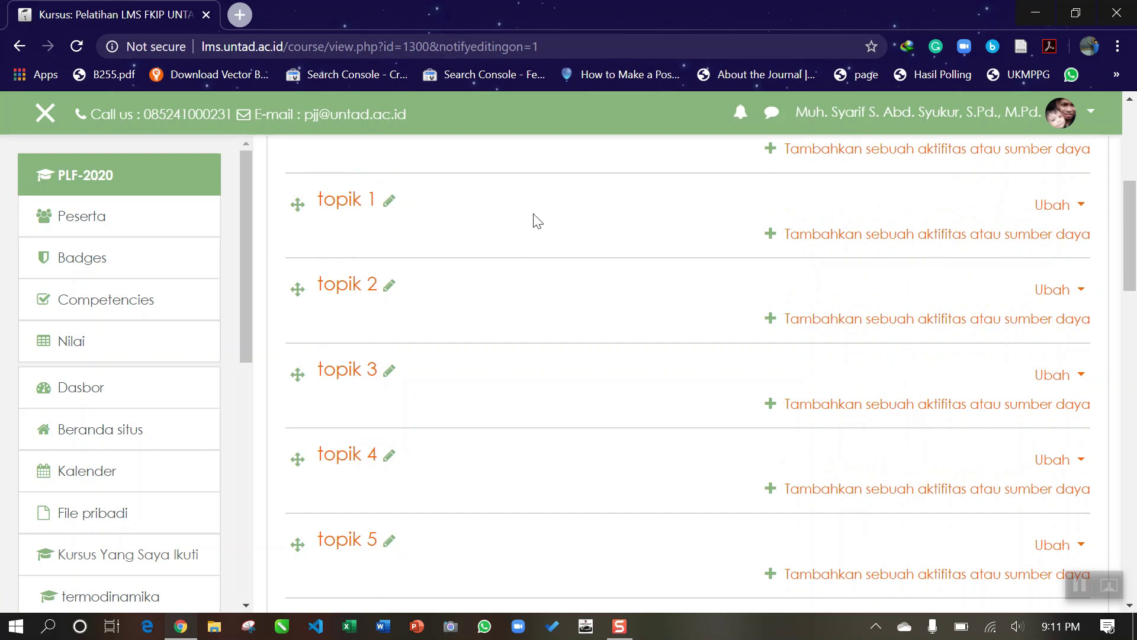
pyautogui.scroll(4, 669, 241)
pyautogui.scroll(-1, 598, 385)
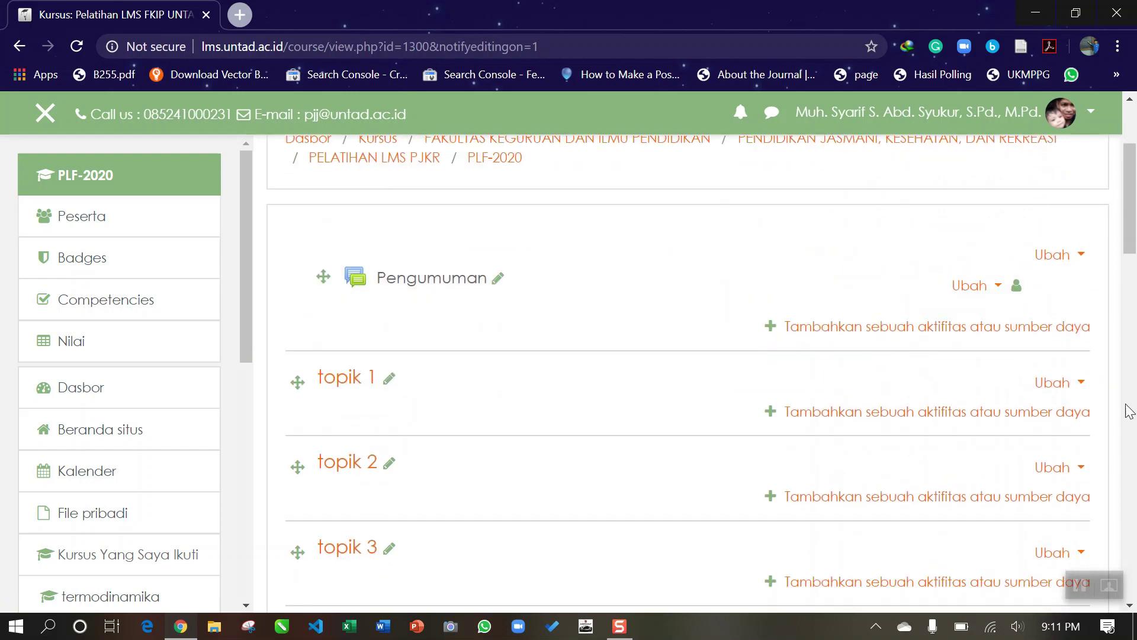
pyautogui.click(618, 626)
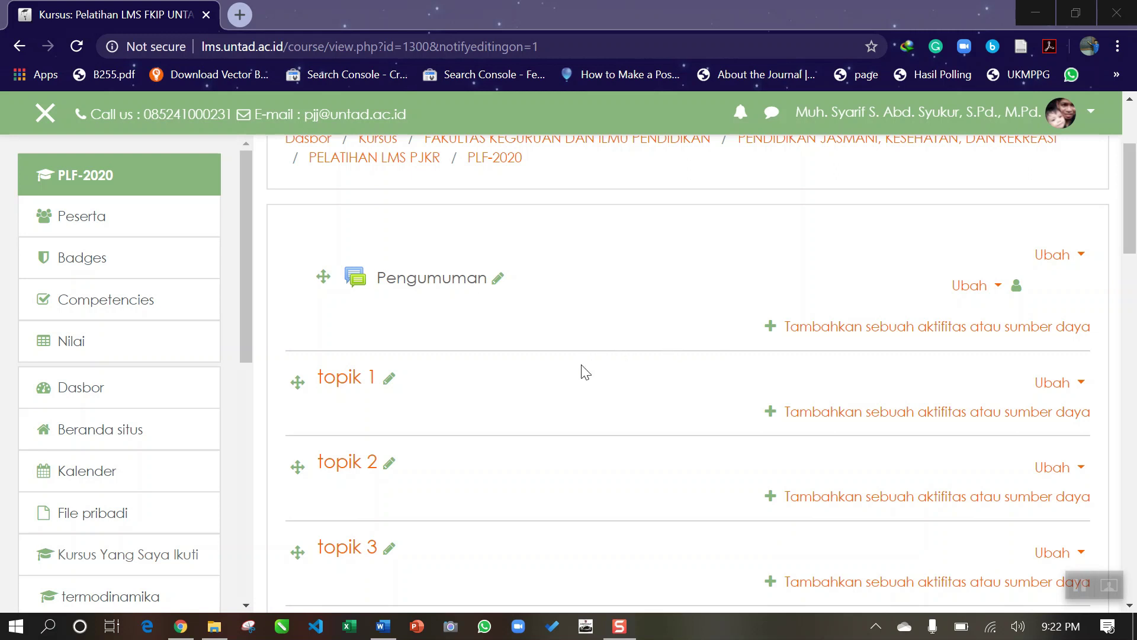
pyautogui.scroll(1, 705, 244)
pyautogui.scroll(-1, 708, 261)
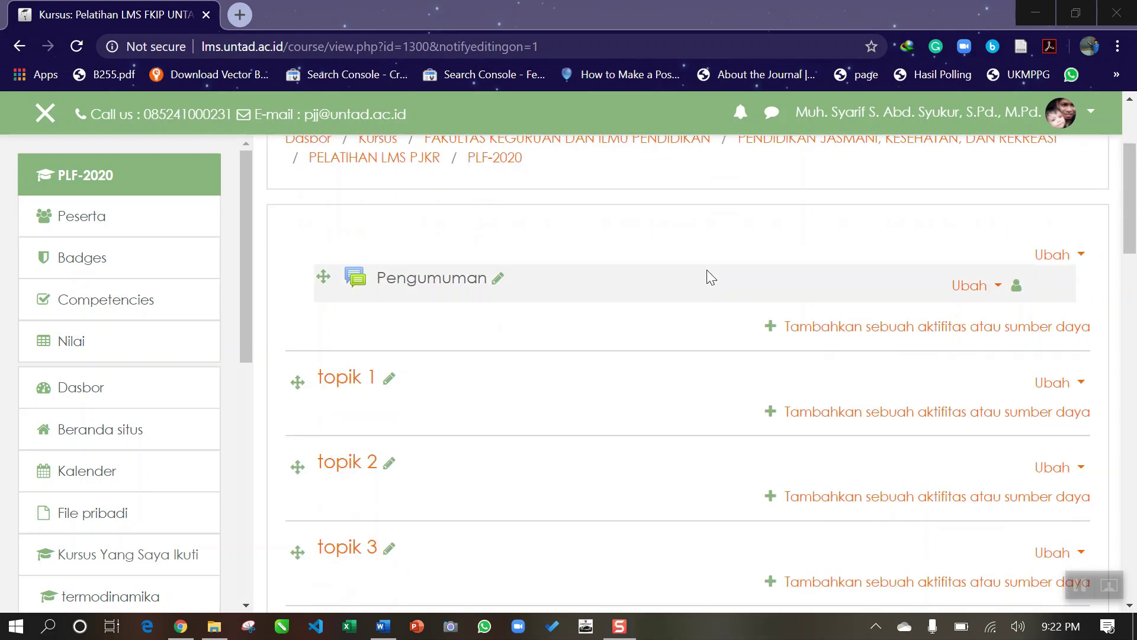
pyautogui.scroll(2, 751, 345)
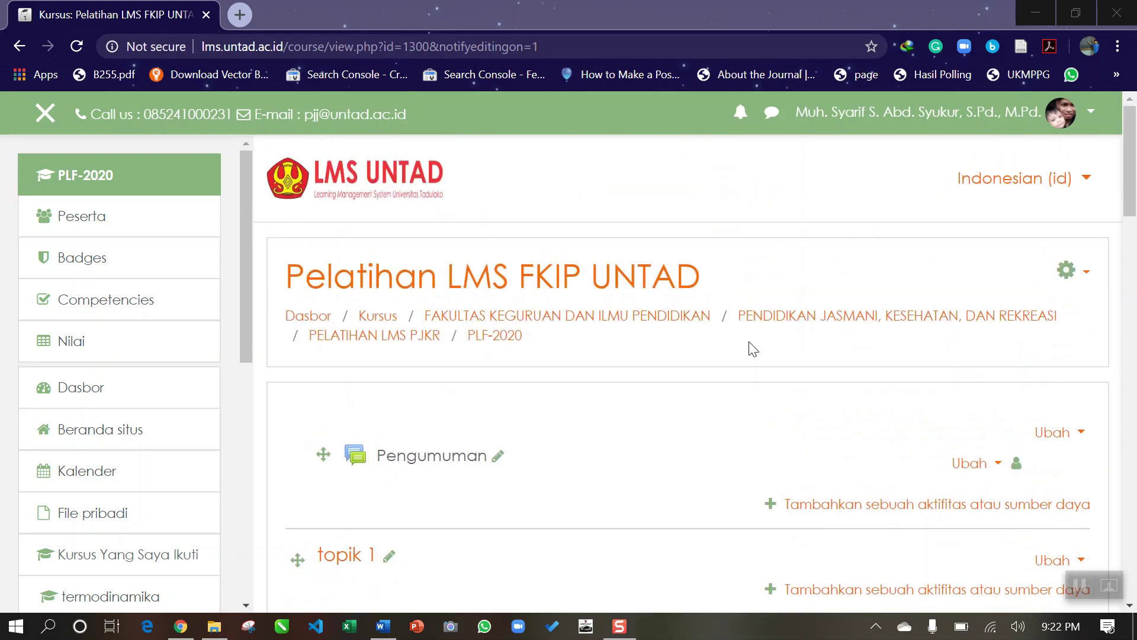
pyautogui.scroll(-1, 645, 420)
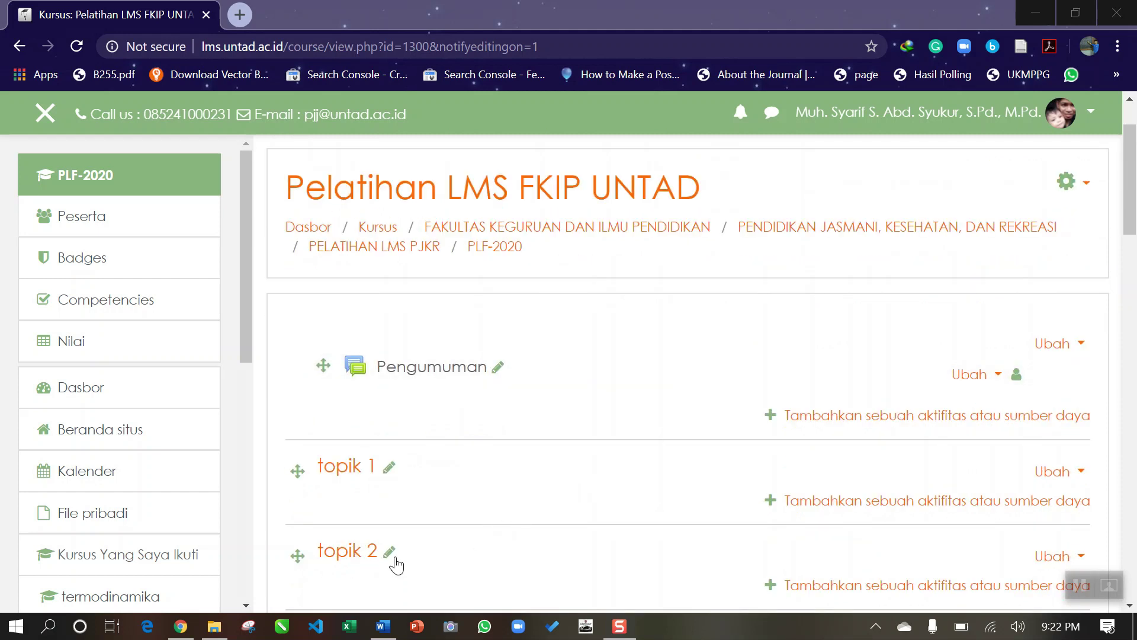
# Check the files in the Fisika Statistik folder and review the editable topic sections on the course page.
pyautogui.click(214, 626)
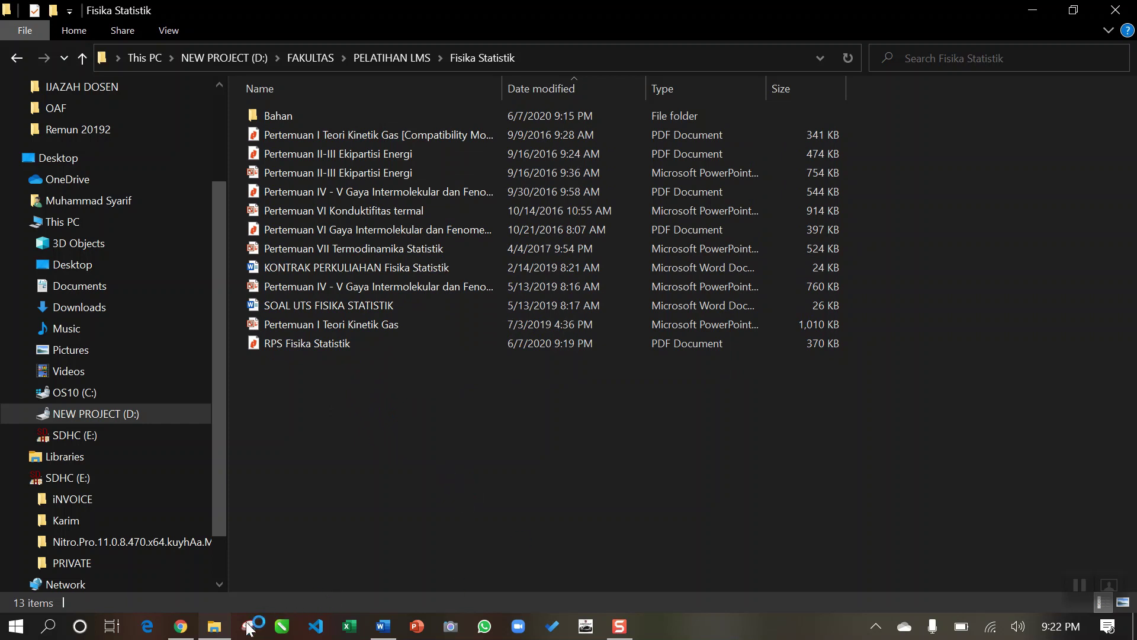
pyautogui.click(180, 626)
pyautogui.scroll(-2, 634, 414)
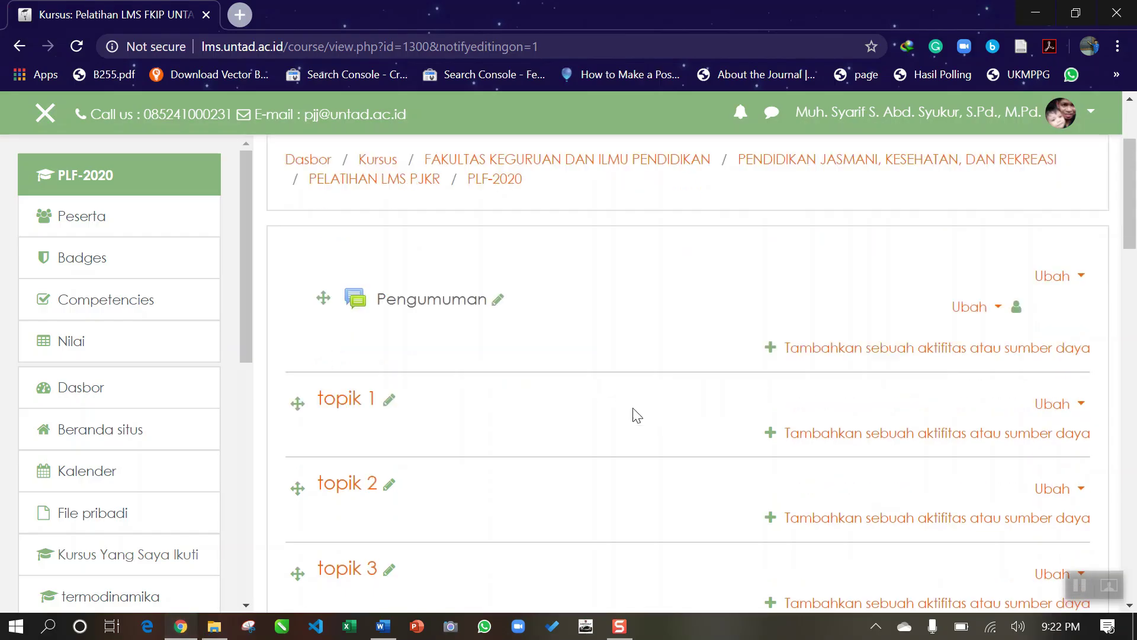
pyautogui.scroll(-3, 477, 395)
pyautogui.scroll(-4, 476, 399)
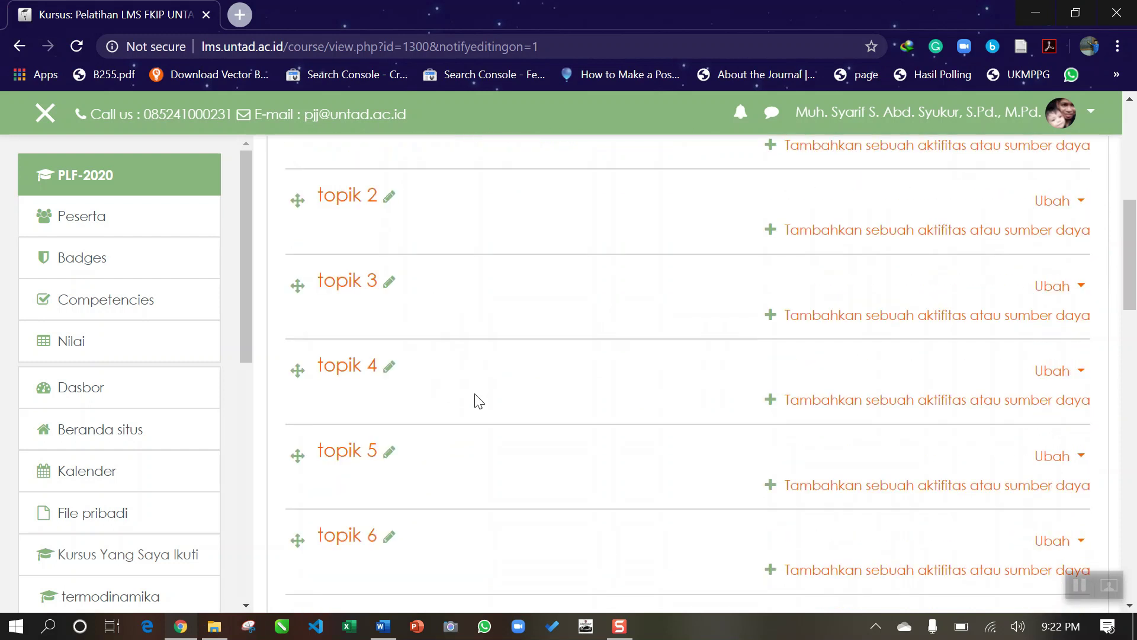
pyautogui.scroll(6, 483, 400)
pyautogui.scroll(3, 484, 401)
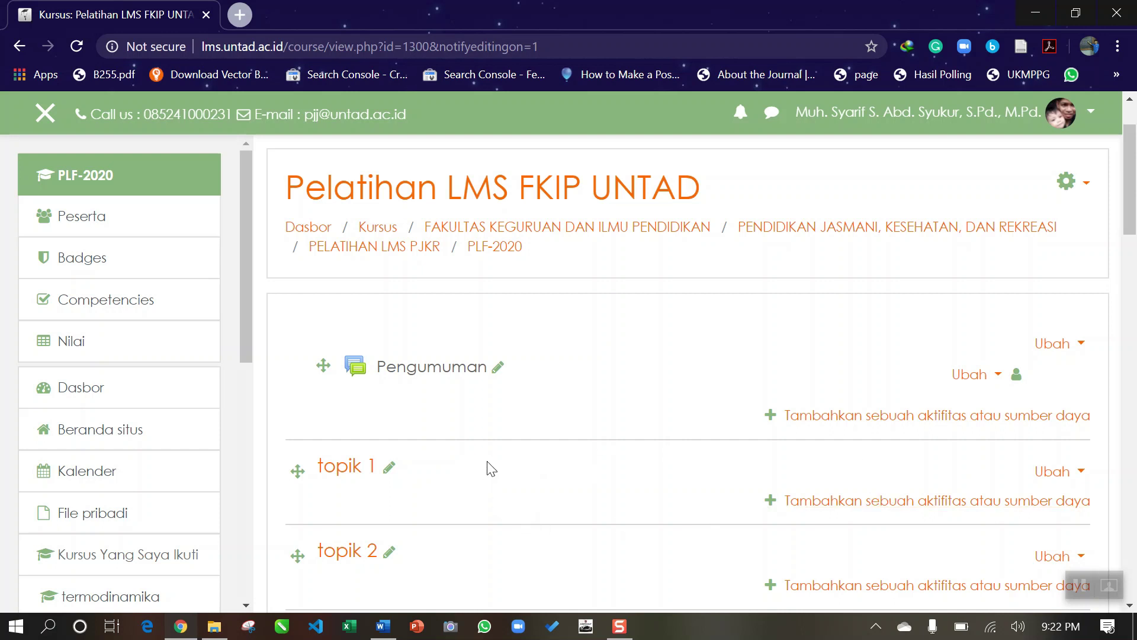
pyautogui.scroll(2, 490, 459)
pyautogui.scroll(-3, 485, 465)
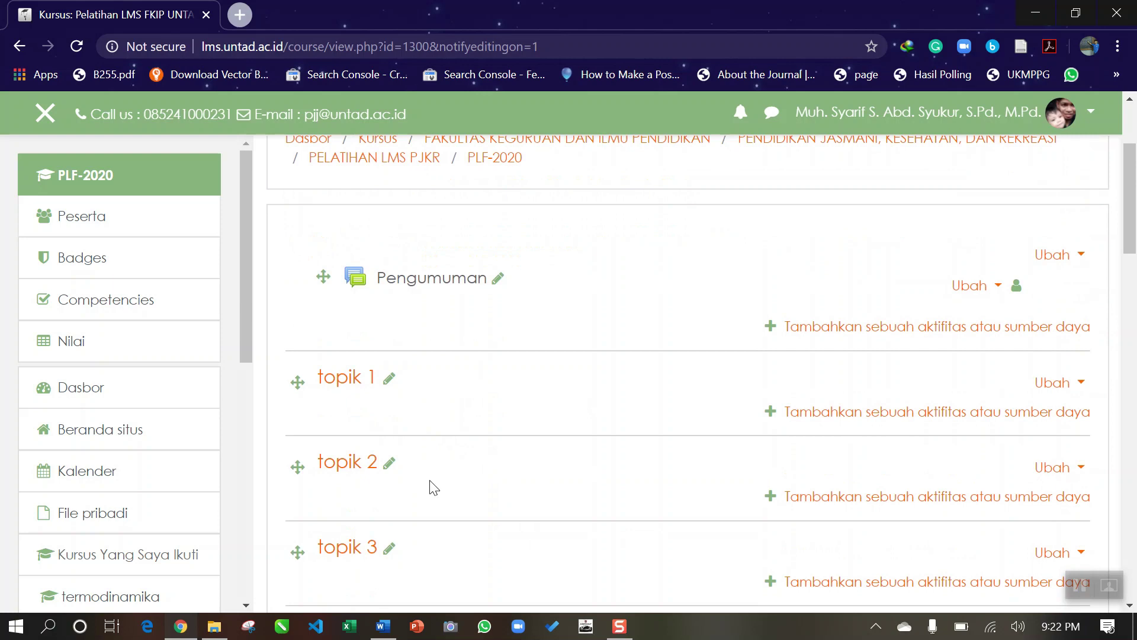
# Open the RPS Fisika Statistik PDF from the Fisika Statistik folder and look up the first meetings' topics in the weekly plan.
pyautogui.click(214, 626)
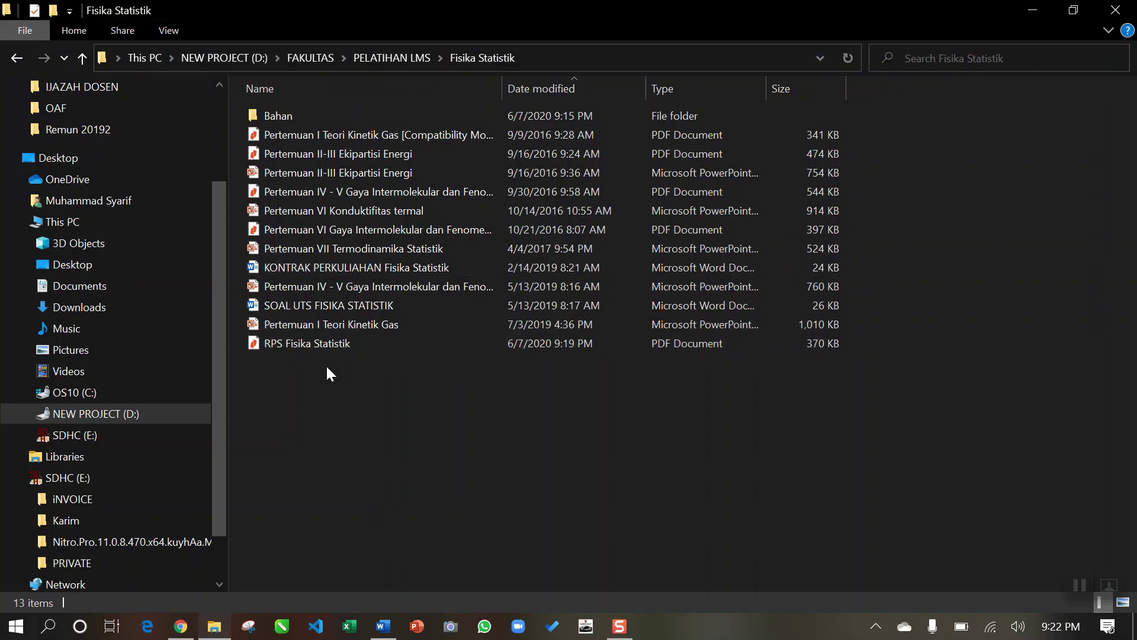
pyautogui.doubleClick(319, 348)
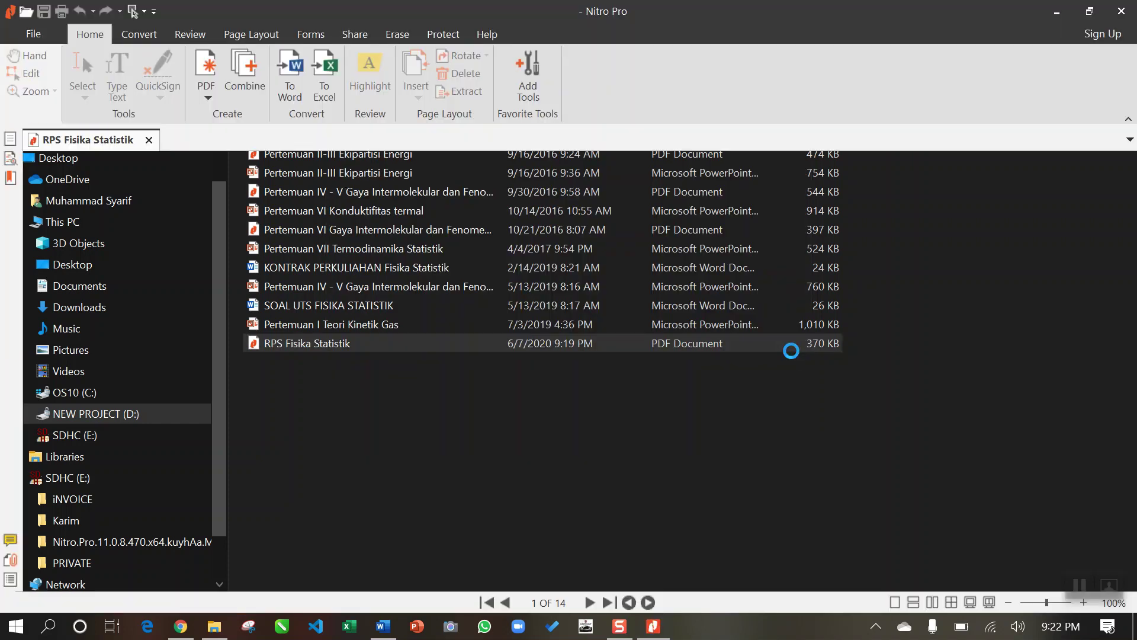
pyautogui.scroll(-15, 631, 376)
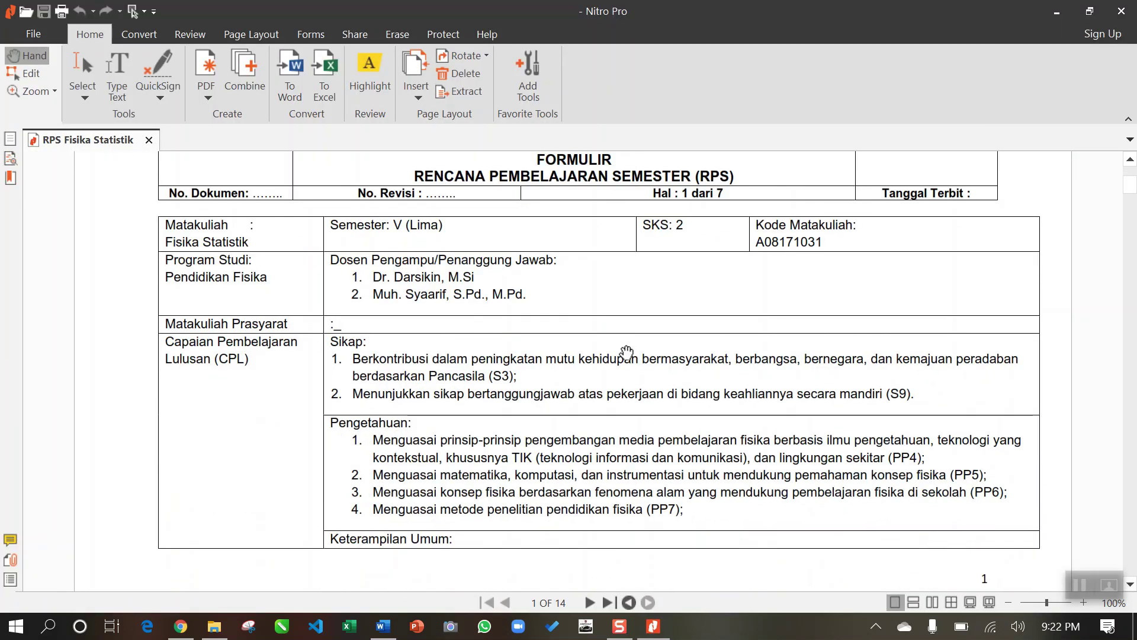
pyautogui.scroll(-10, 631, 376)
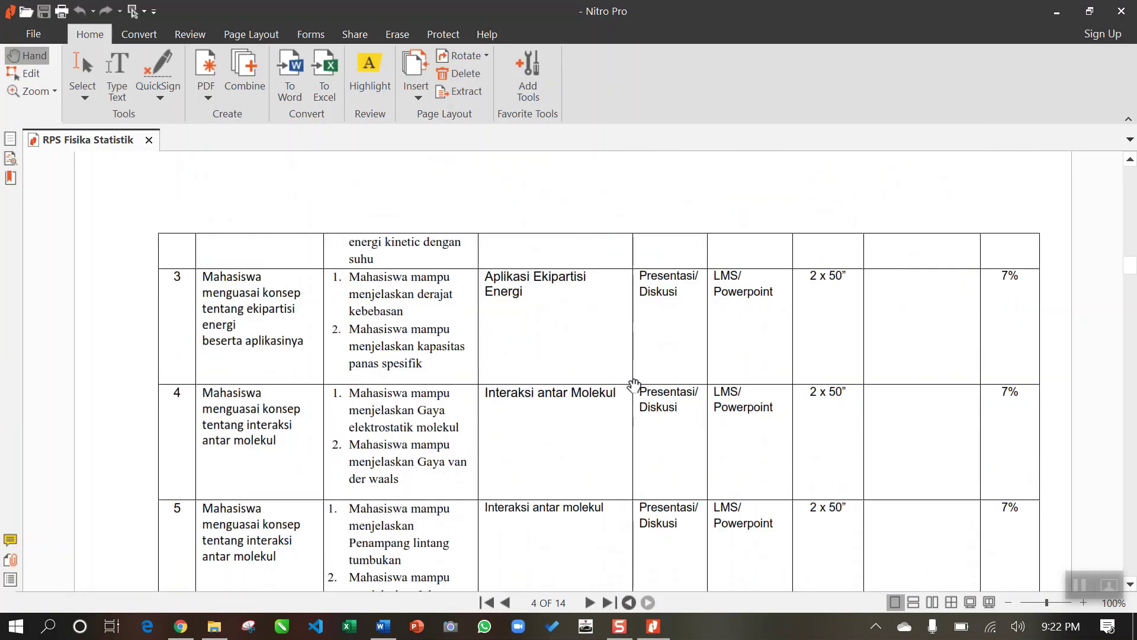
pyautogui.scroll(4, 633, 379)
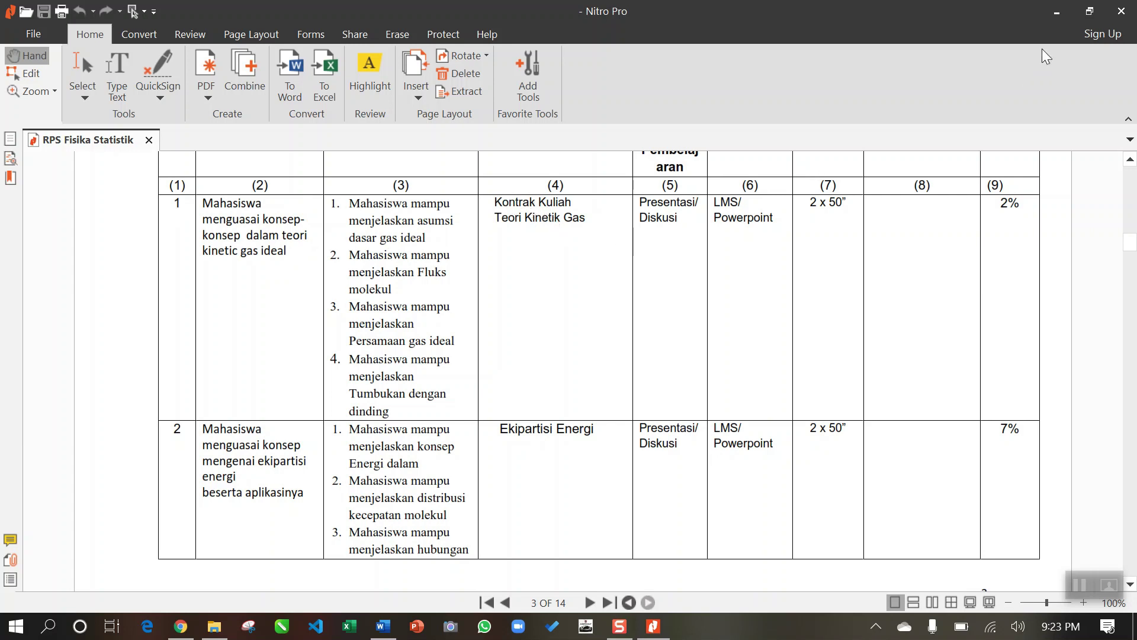
# Switch back to the course page in Chrome and rename the topik 1 section as "Pertemuan 1 Kontrak Kuliah & Teori Kinetik Gas".
pyautogui.click(1057, 11)
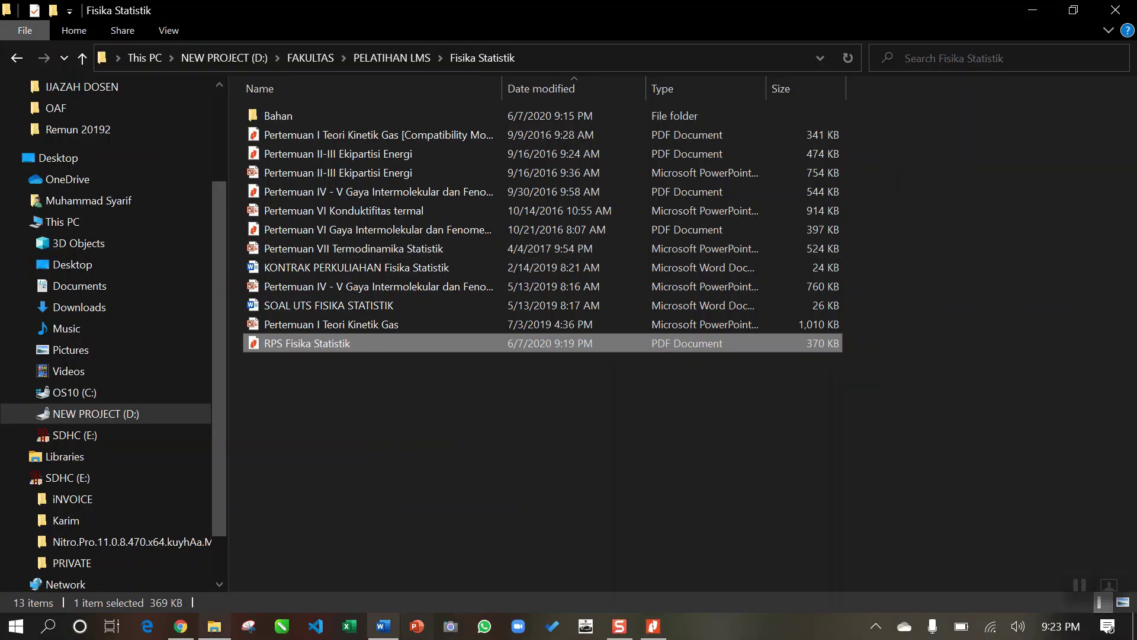
pyautogui.click(181, 629)
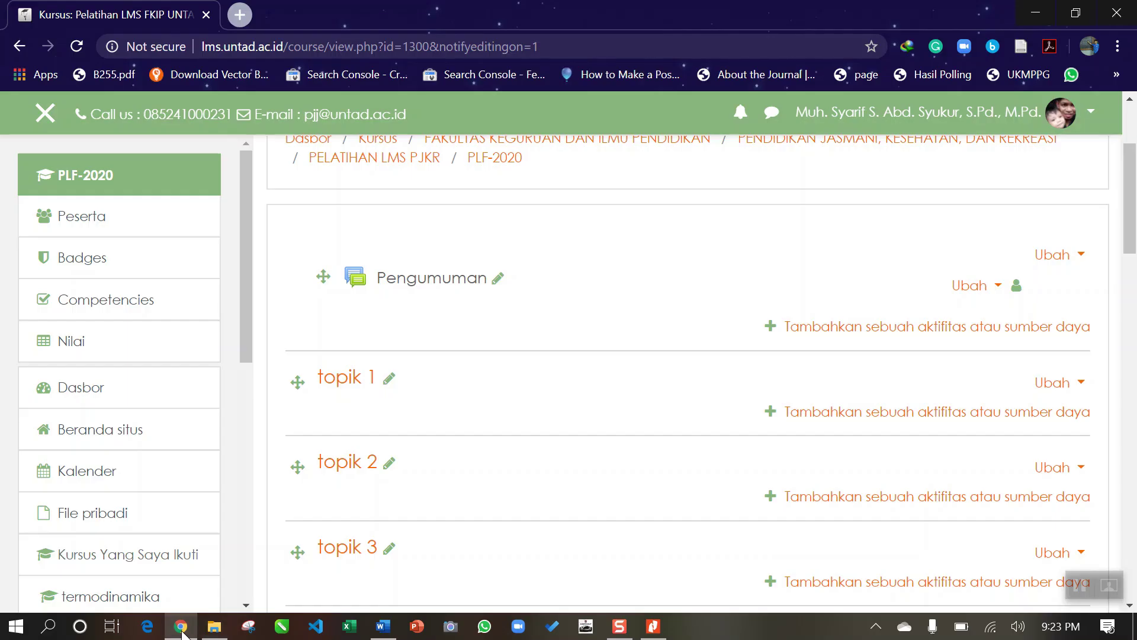
pyautogui.click(390, 382)
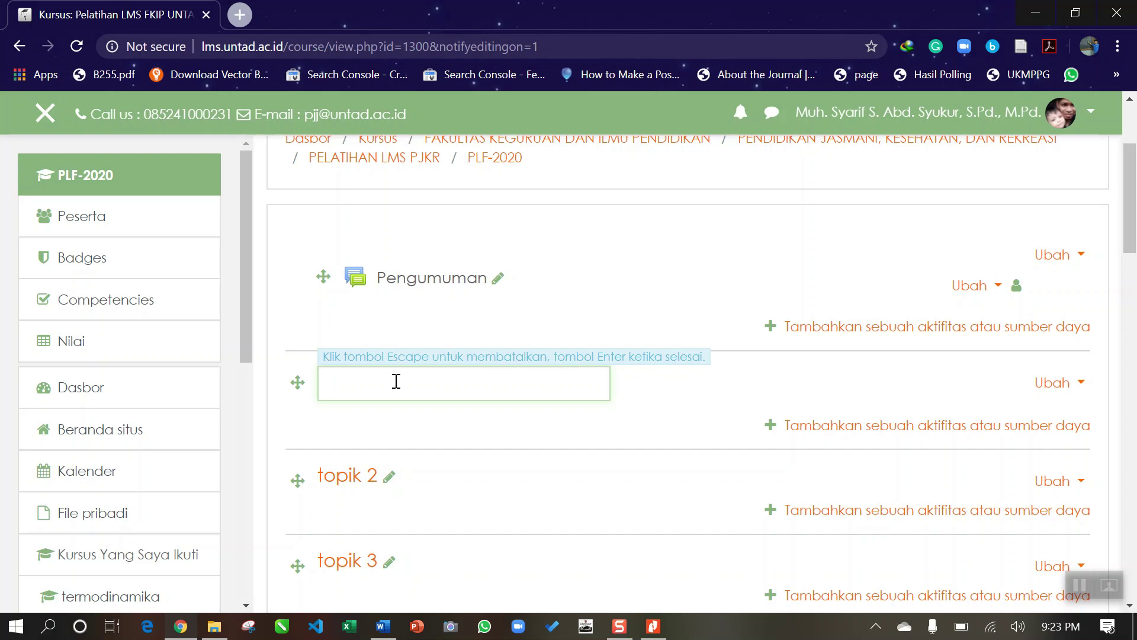
pyautogui.write('K')
pyautogui.write('Pertemu')
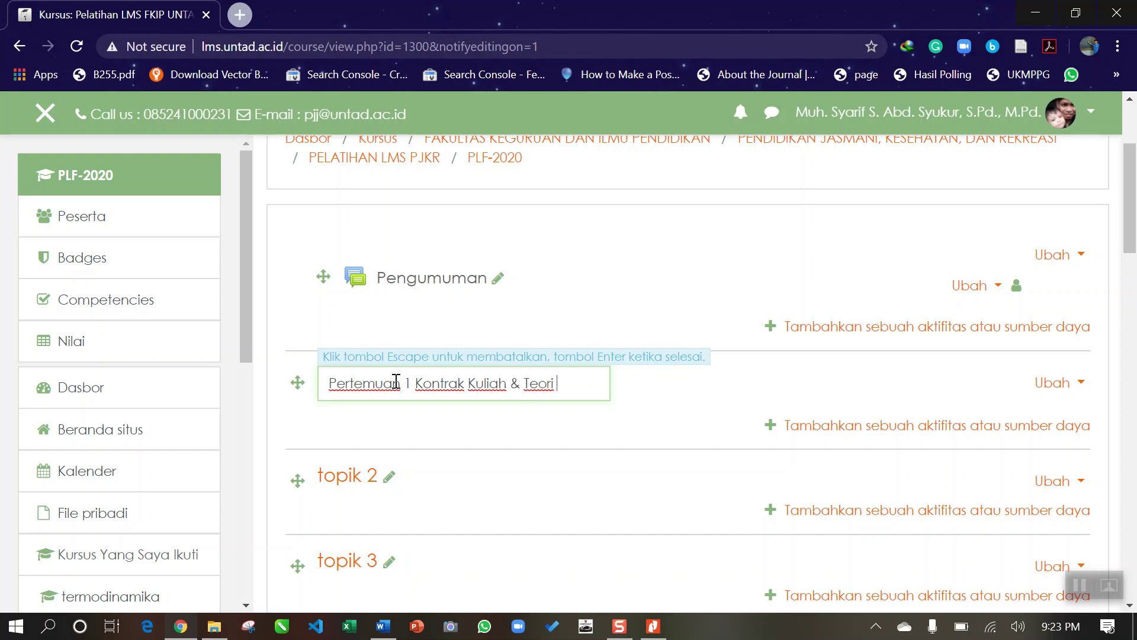
pyautogui.write('k Gas')
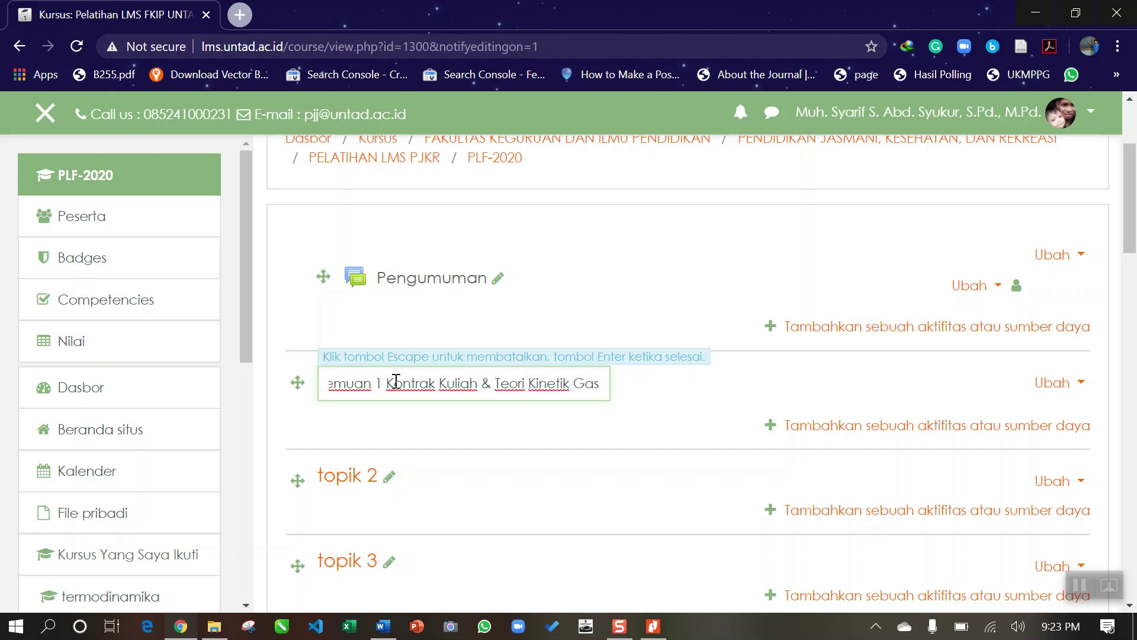
pyautogui.press('Return')
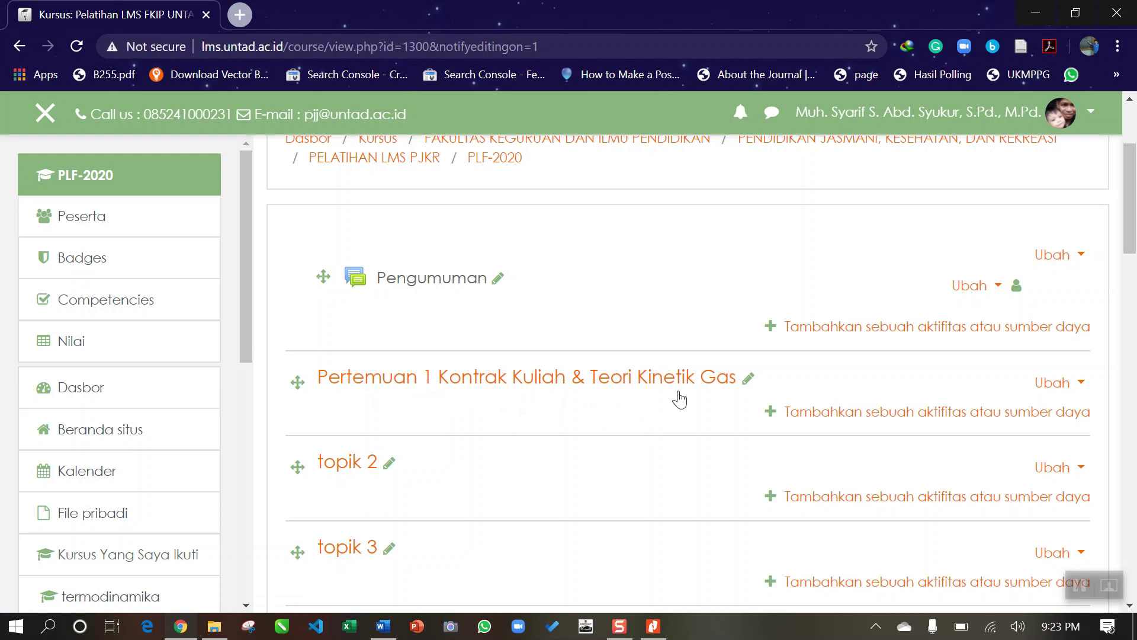
# Check the second meeting's topic in the RPS PDF and rename the topik 2 section as "Pertemuan 2 Ekipartisi Energi".
pyautogui.scroll(-1, 633, 446)
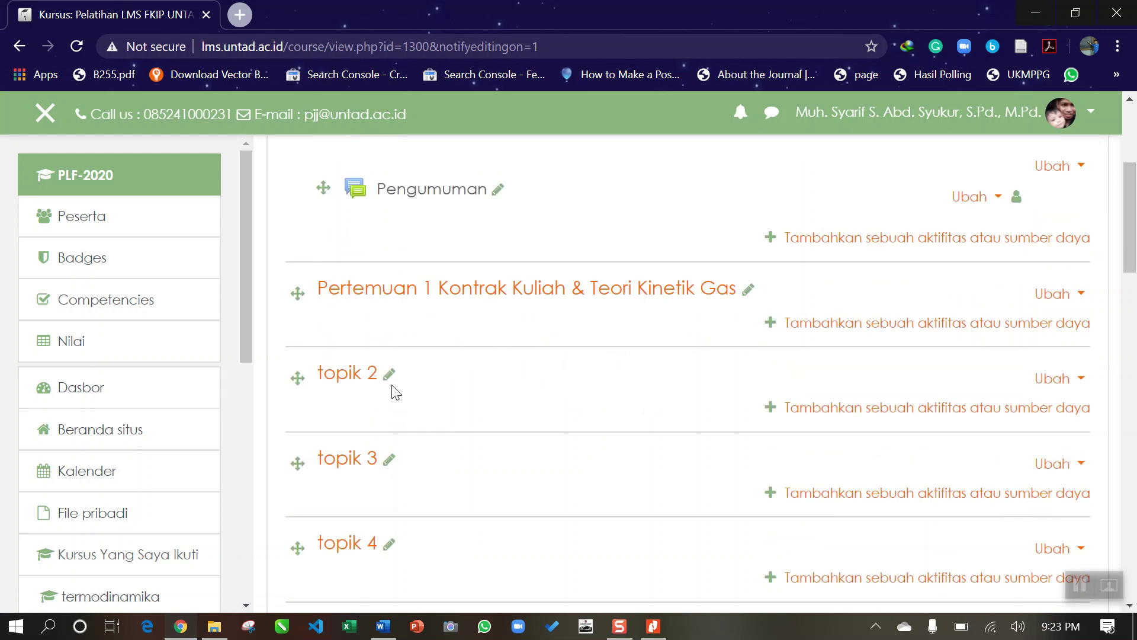
pyautogui.click(651, 627)
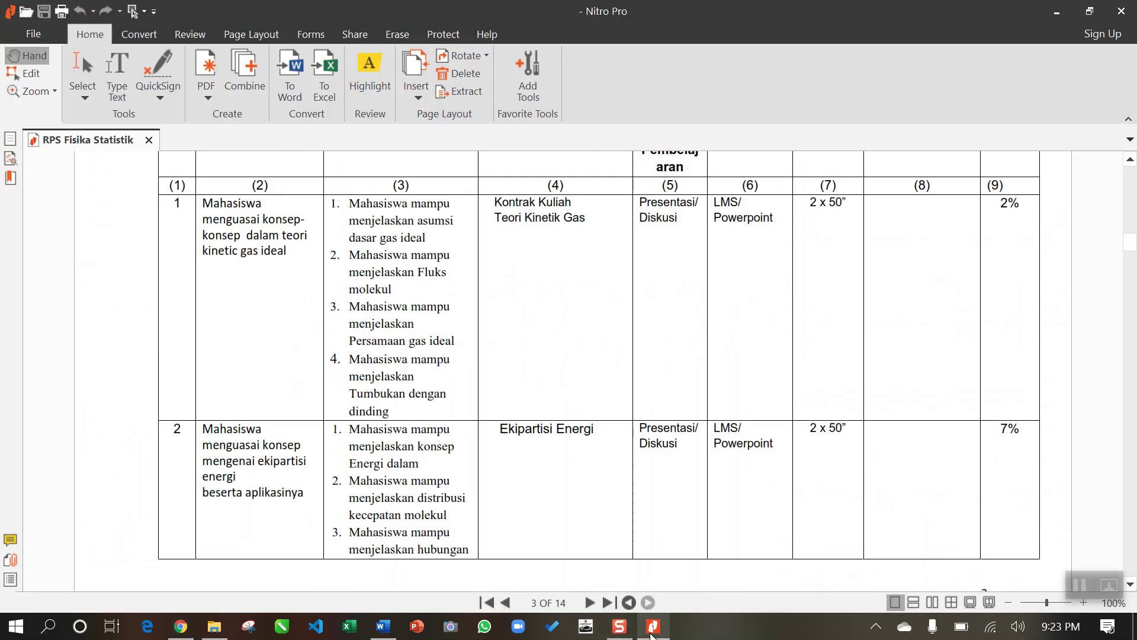
pyautogui.click(652, 631)
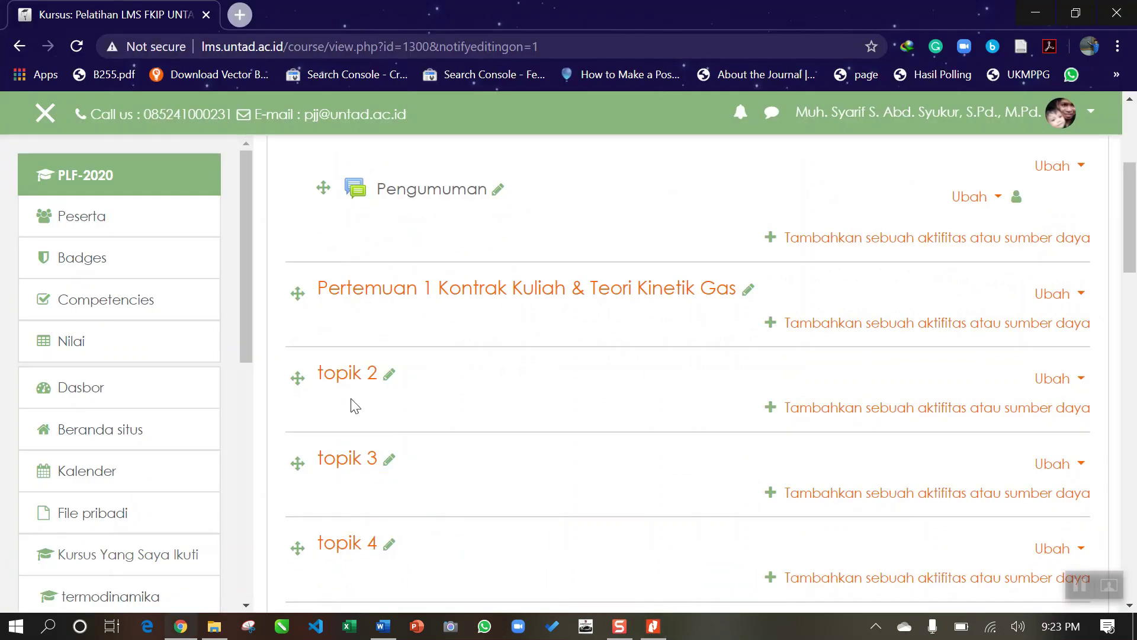
pyautogui.click(393, 378)
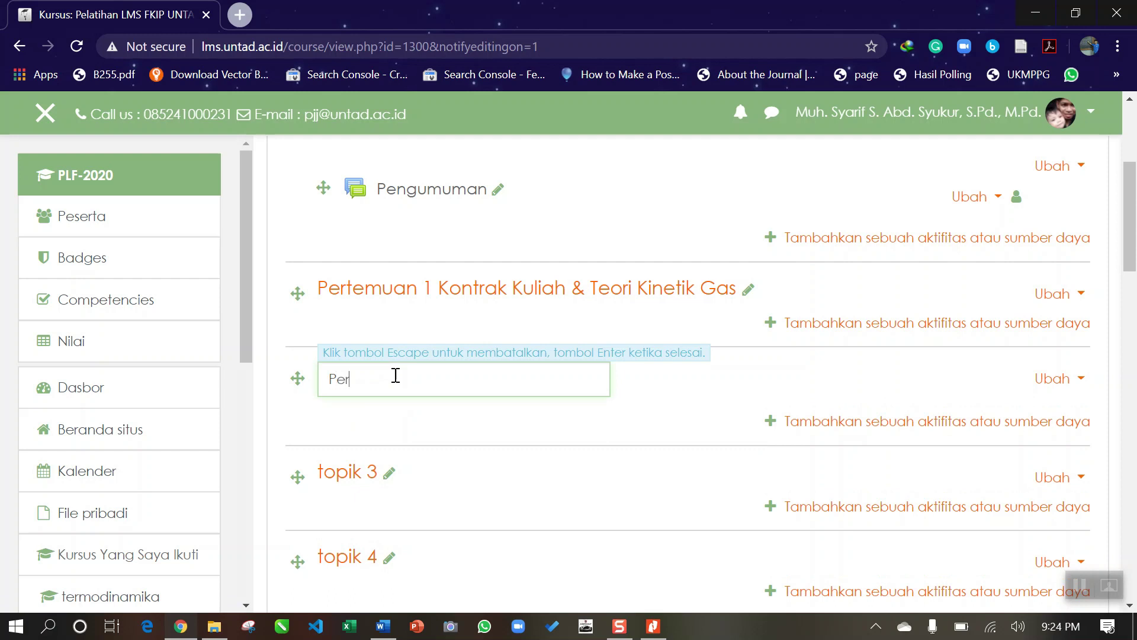
pyautogui.write('Pertemuan 2 Ekipartisi Energi')
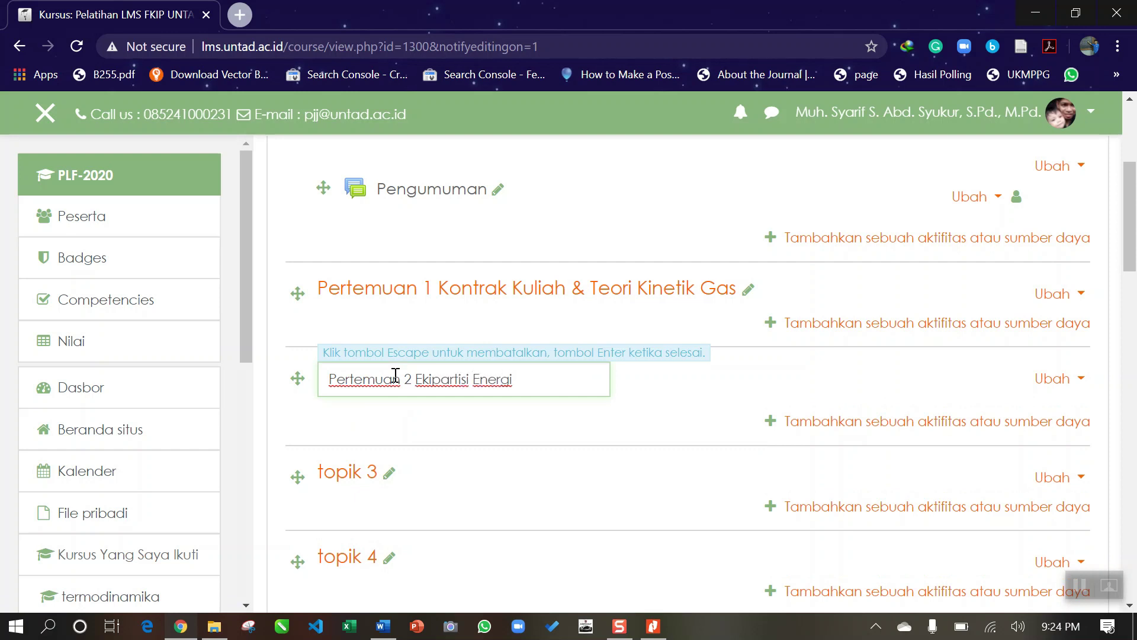
pyautogui.press('Return')
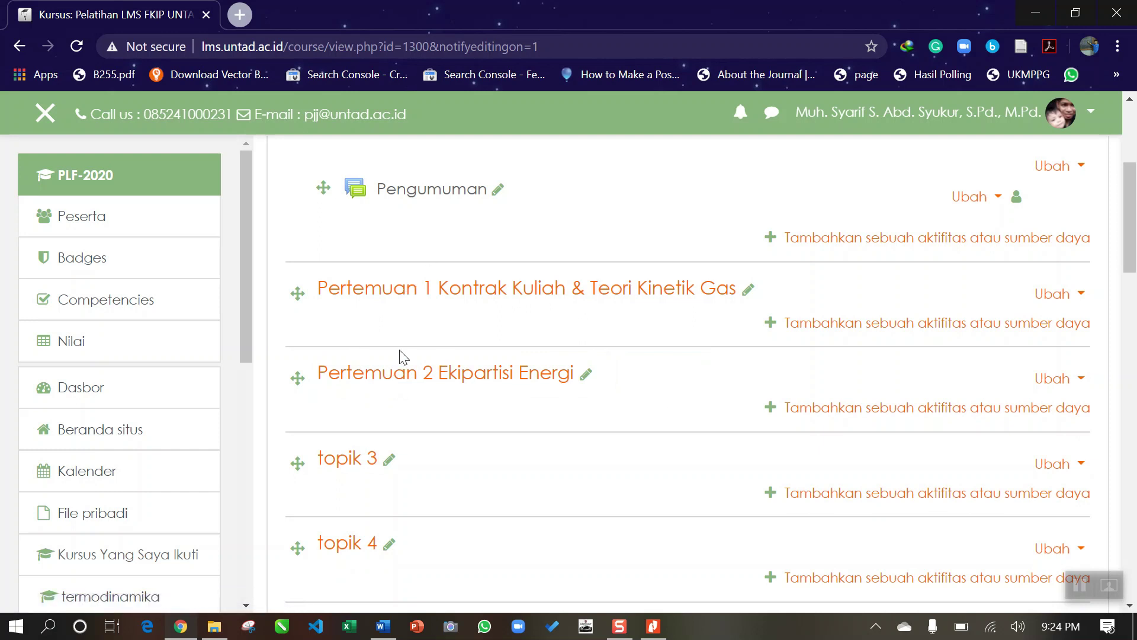
# Add a new File resource to the Pertemuan 1 Kontrak Kuliah & Teori Kinetik Gas section.
pyautogui.scroll(-4, 403, 378)
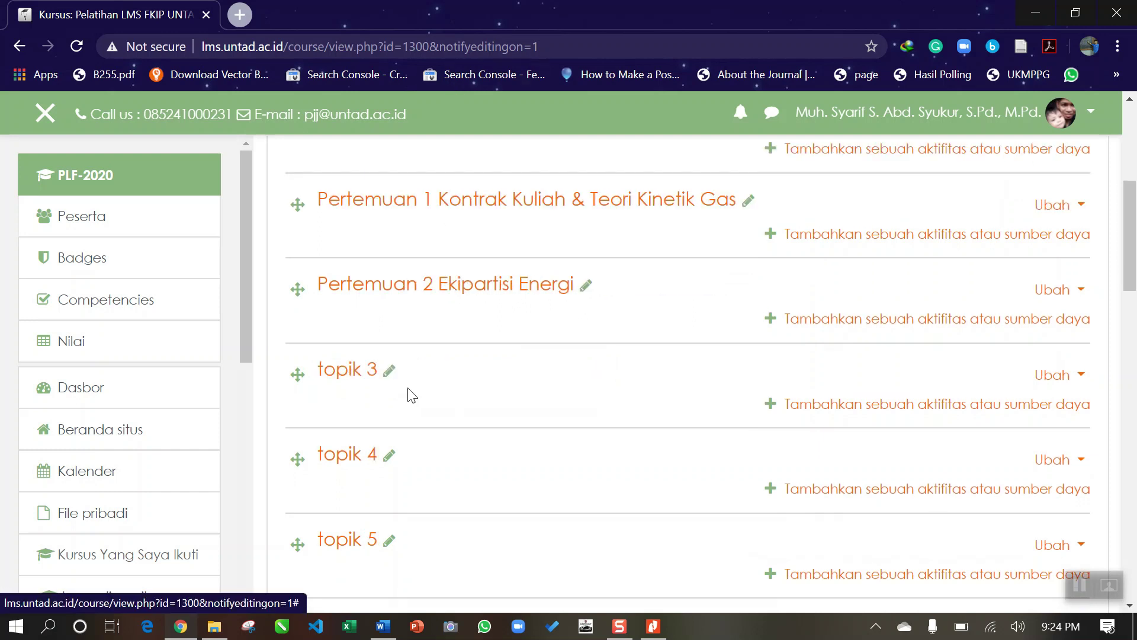
pyautogui.scroll(6, 426, 398)
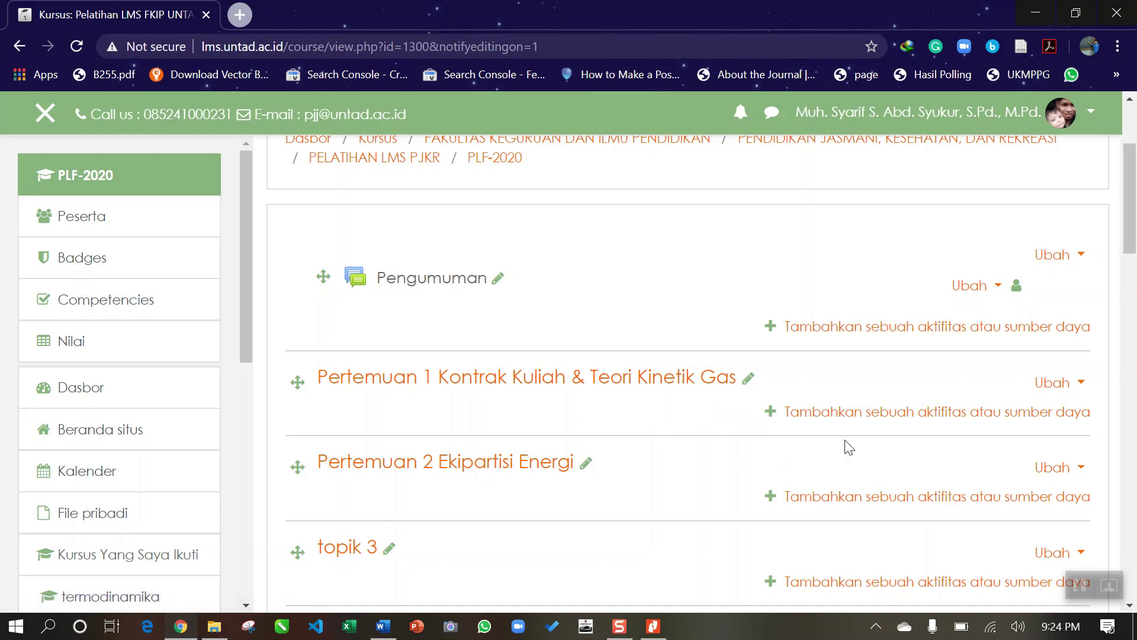
pyautogui.click(870, 413)
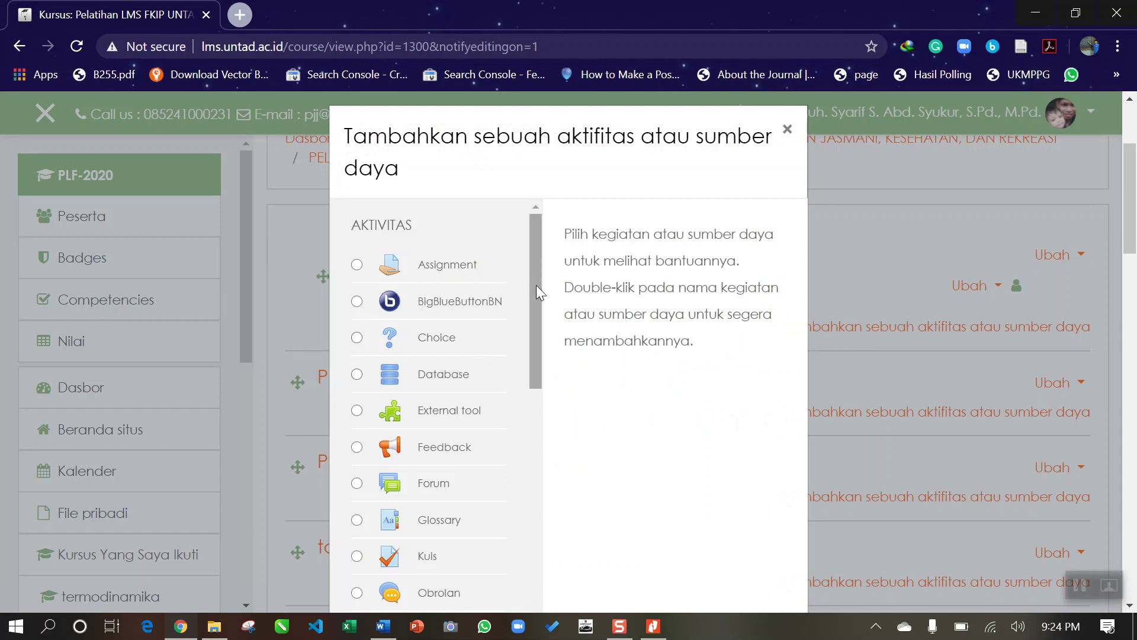
pyautogui.moveTo(534, 240); pyautogui.dragTo(537, 440)
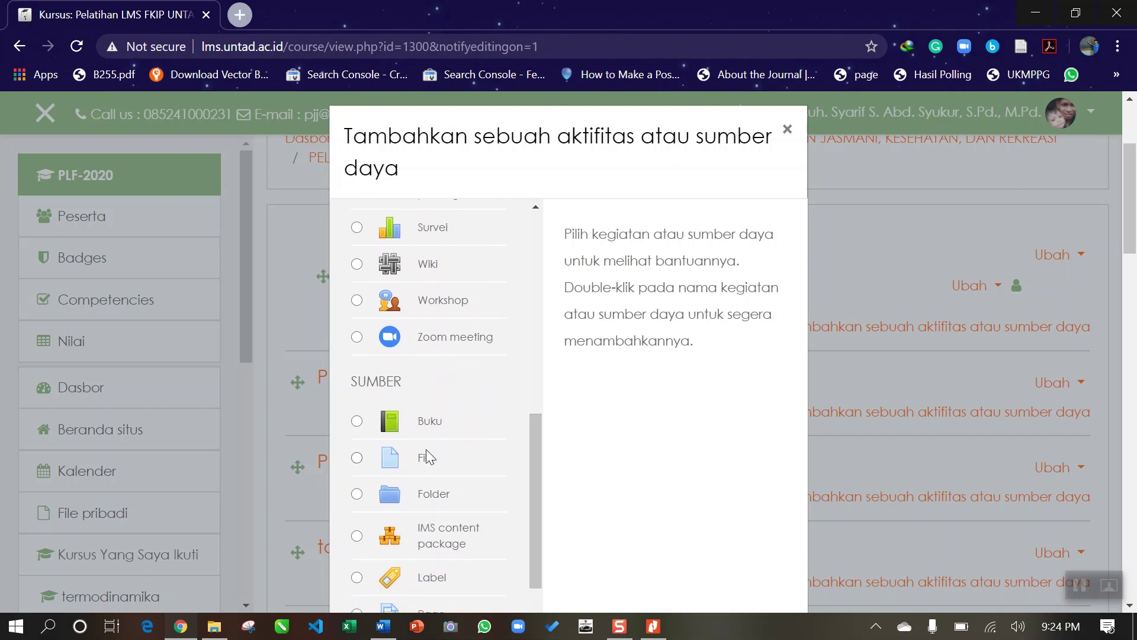
pyautogui.click(357, 459)
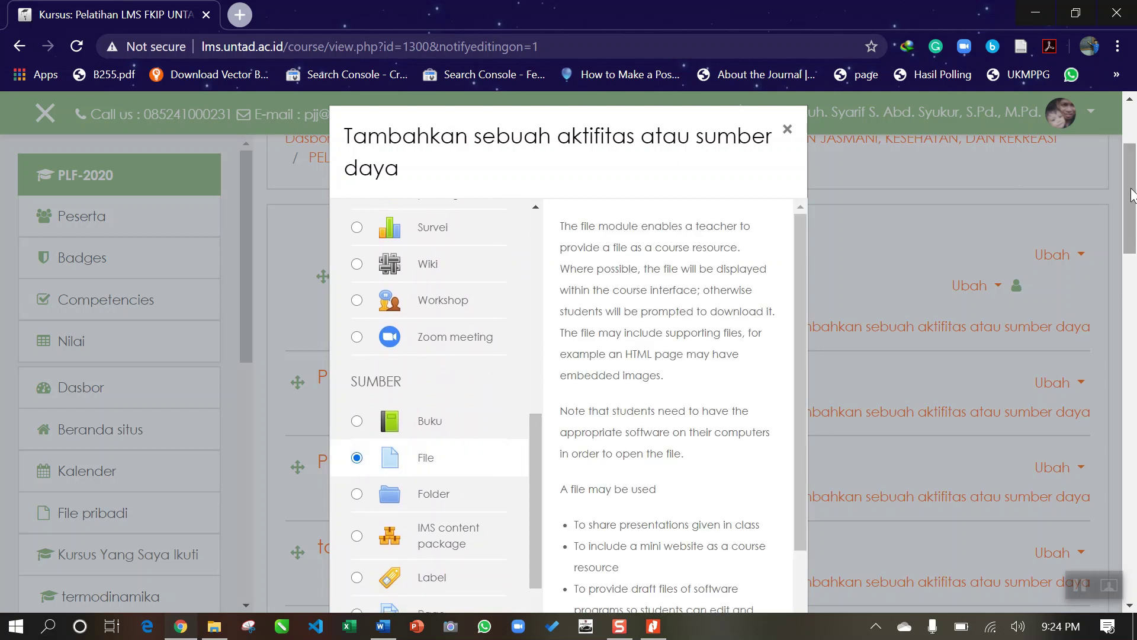
pyautogui.scroll(-1, 1132, 195)
pyautogui.scroll(-2, 1132, 194)
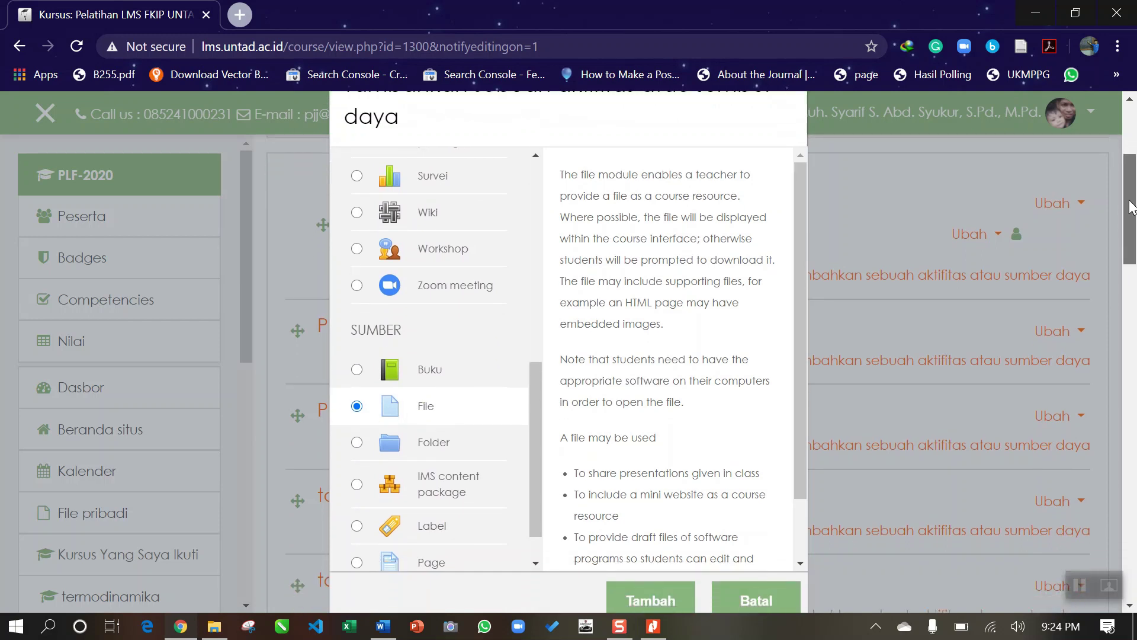
pyautogui.scroll(-1, 1132, 207)
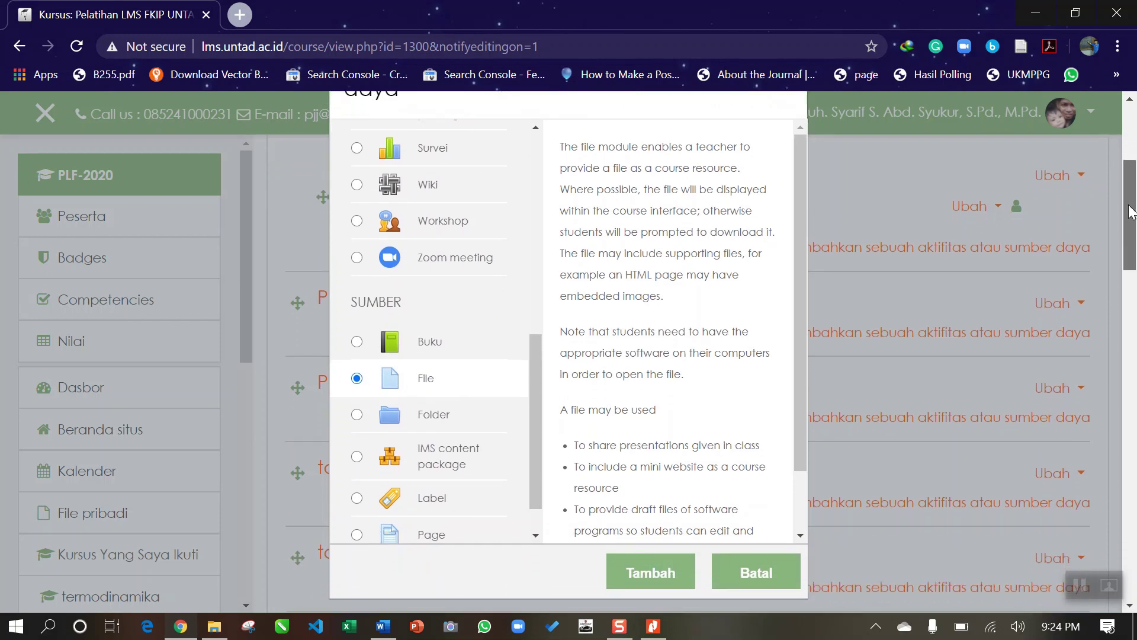
pyautogui.click(644, 572)
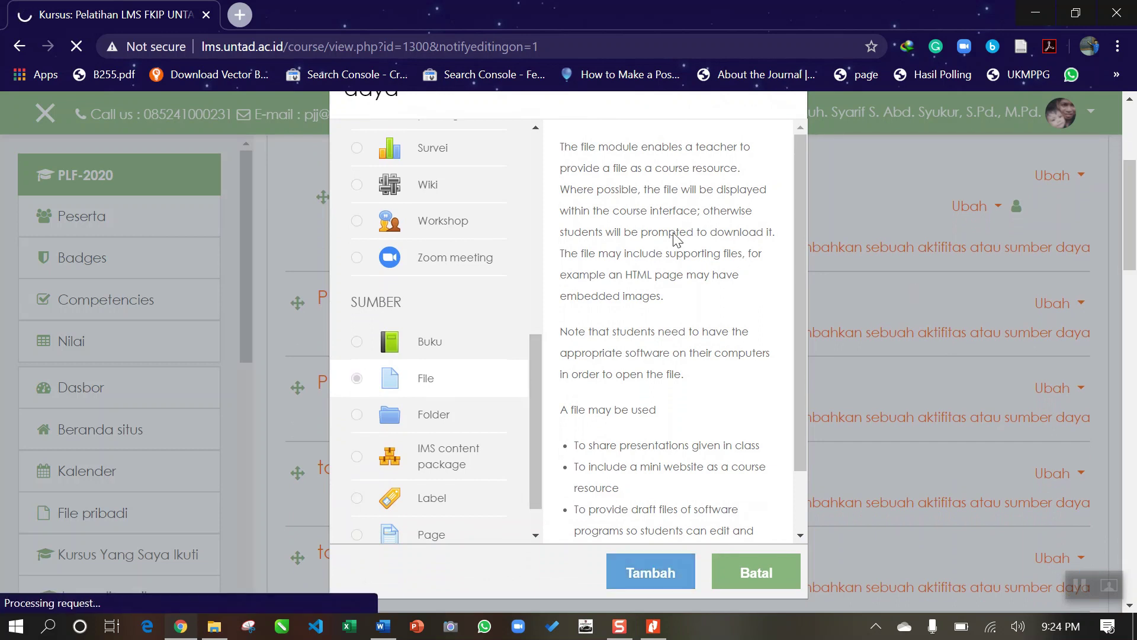
# Name the new file resource "RPS Fisika Statistik".
pyautogui.scroll(-3, 703, 415)
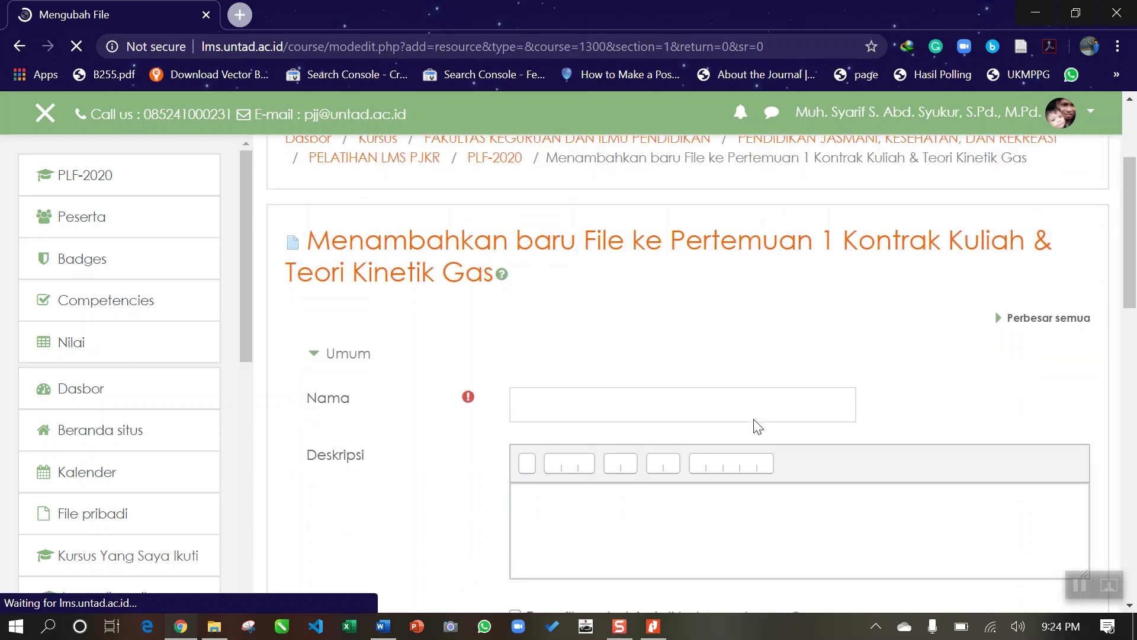
pyautogui.click(643, 413)
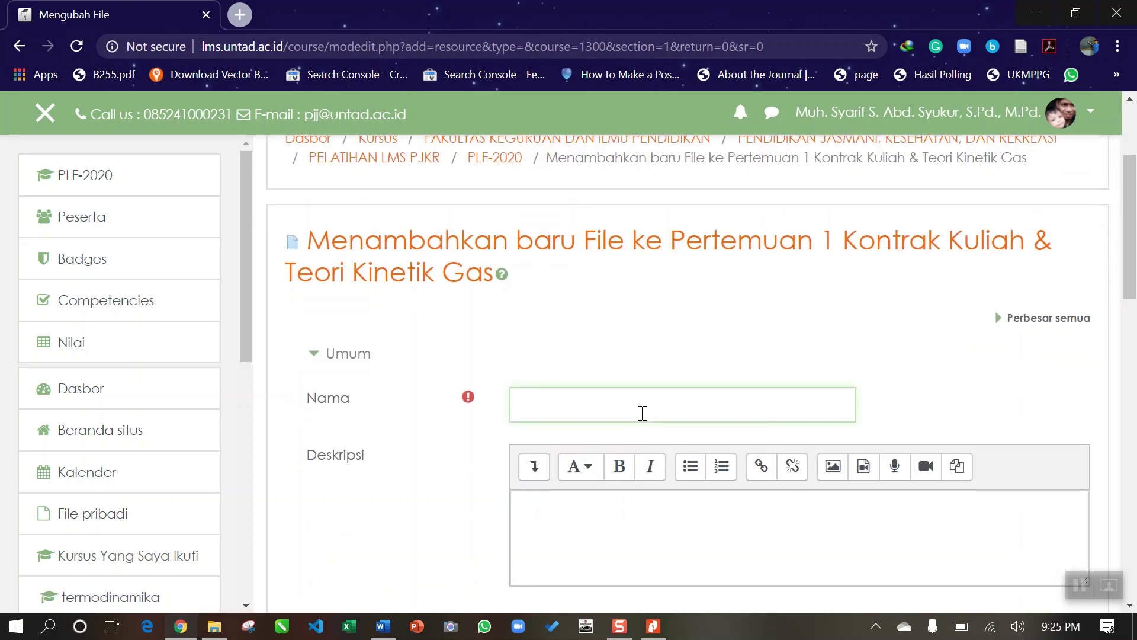
pyautogui.scroll(-2, 654, 404)
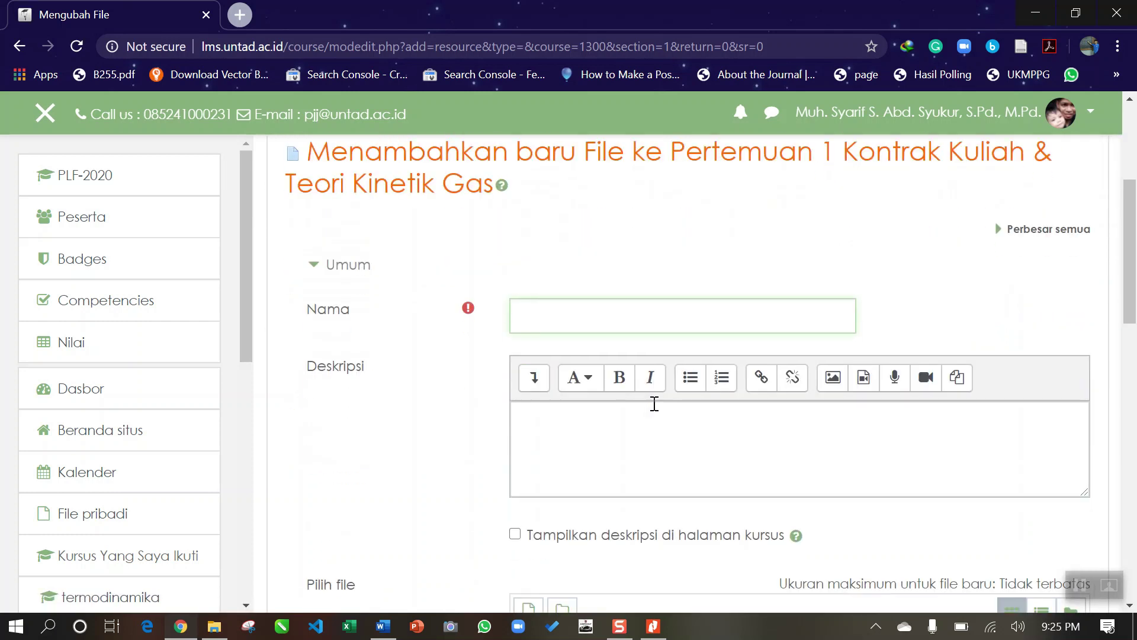
pyautogui.write('RPS Fisika Statistik')
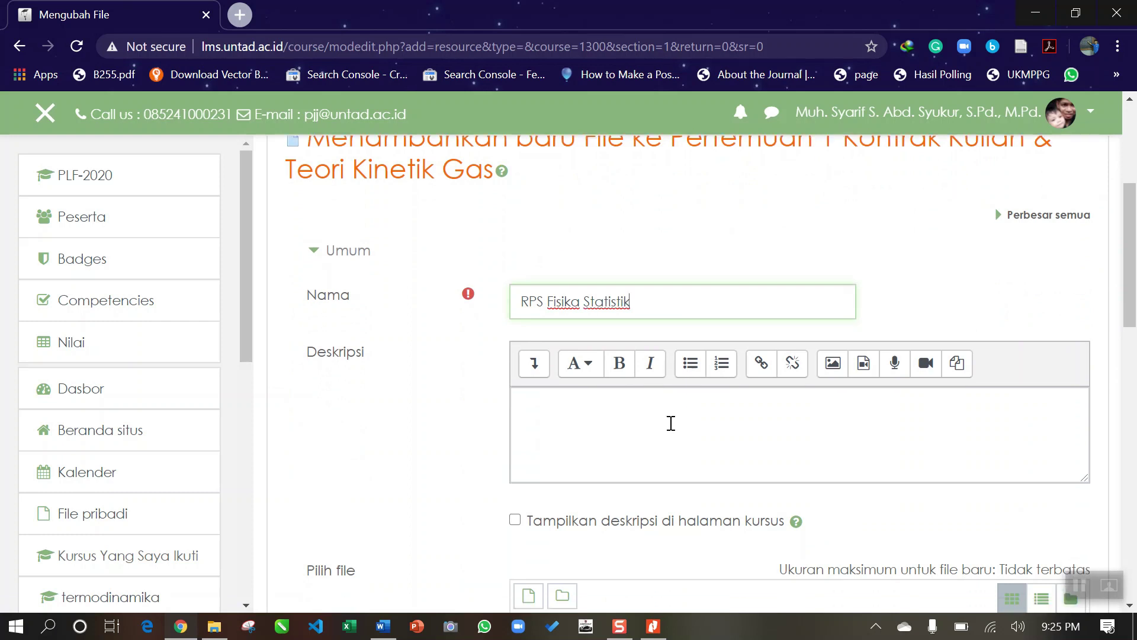
# Enter the resource description "File ini berisi tentang rencana pembelajaran semester (RPS) pada mata kuliah fisika statistik".
pyautogui.scroll(-2, 664, 415)
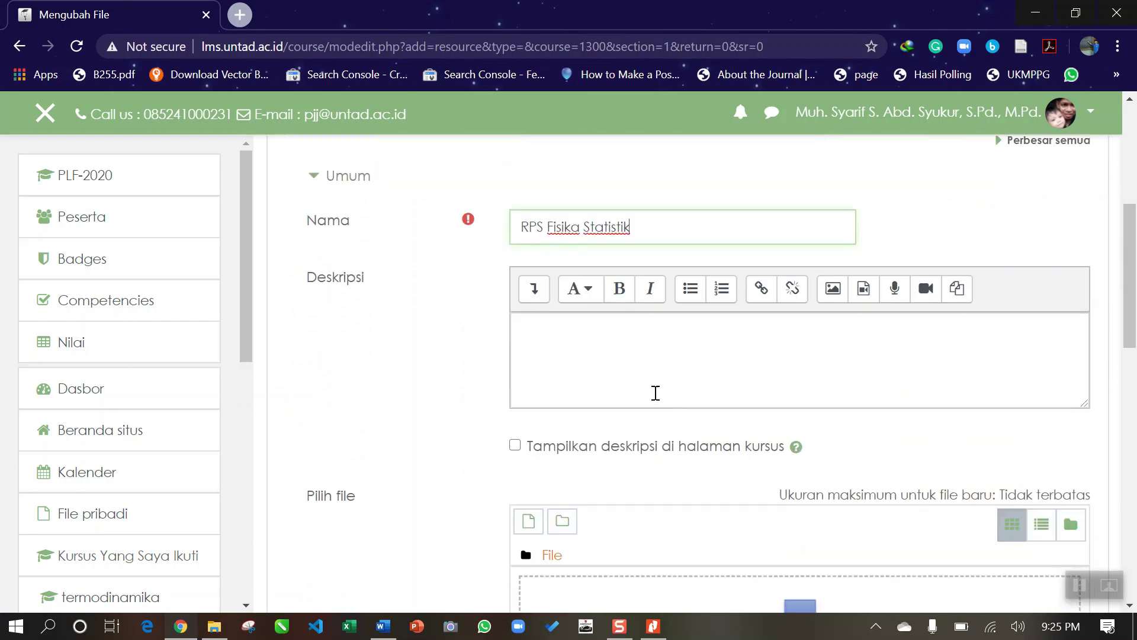
pyautogui.click(649, 344)
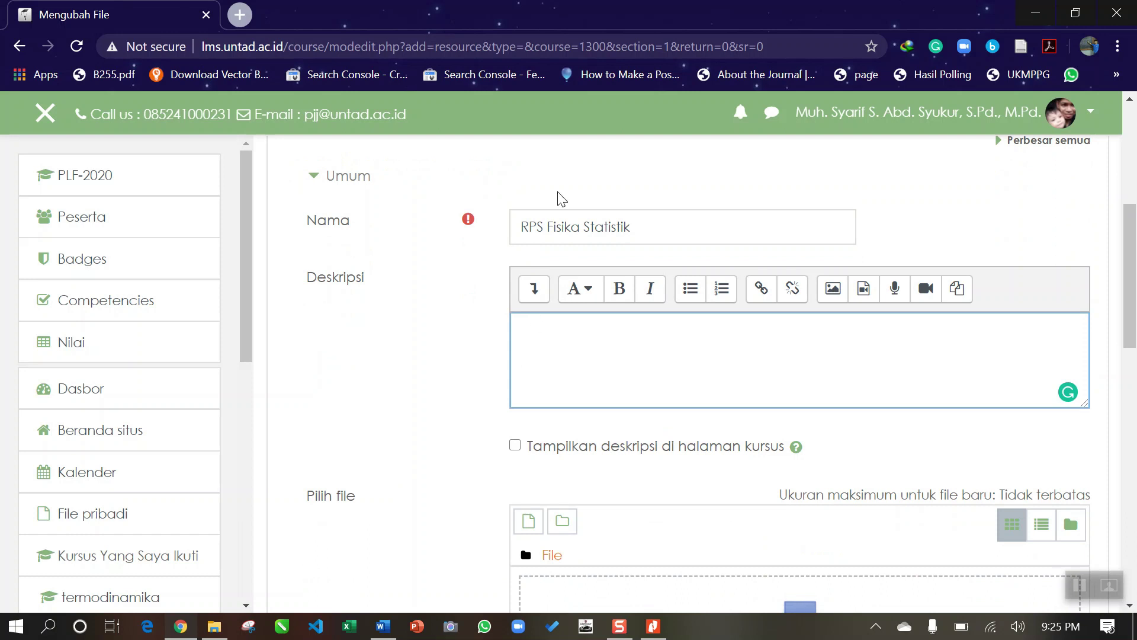
pyautogui.scroll(-2, 551, 308)
pyautogui.scroll(3, 563, 267)
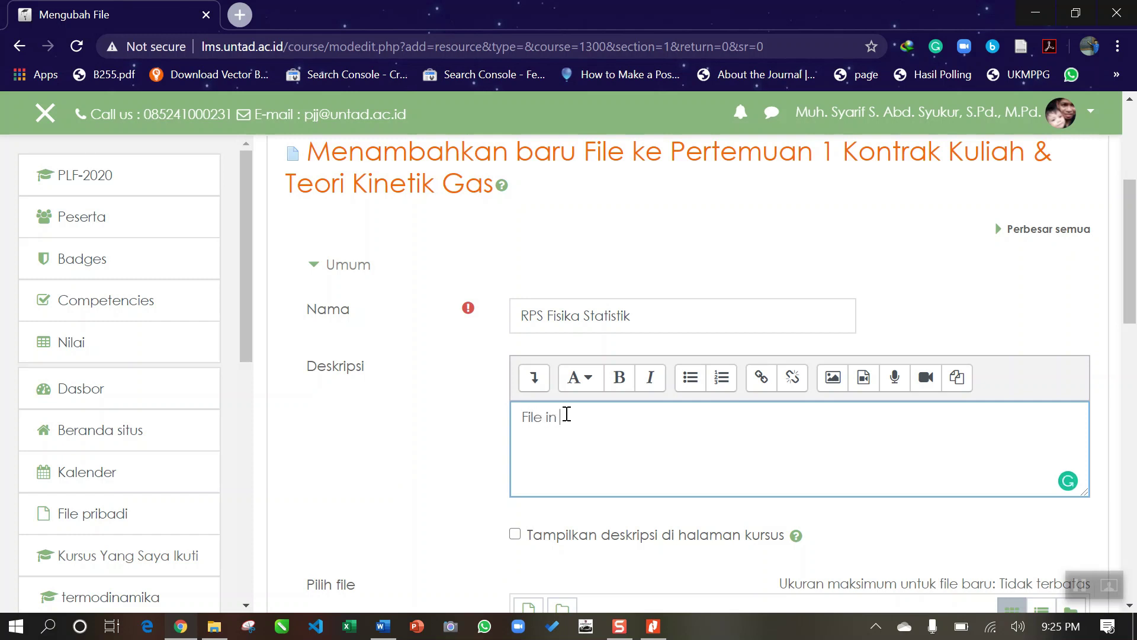
pyautogui.write('berisi tentang re')
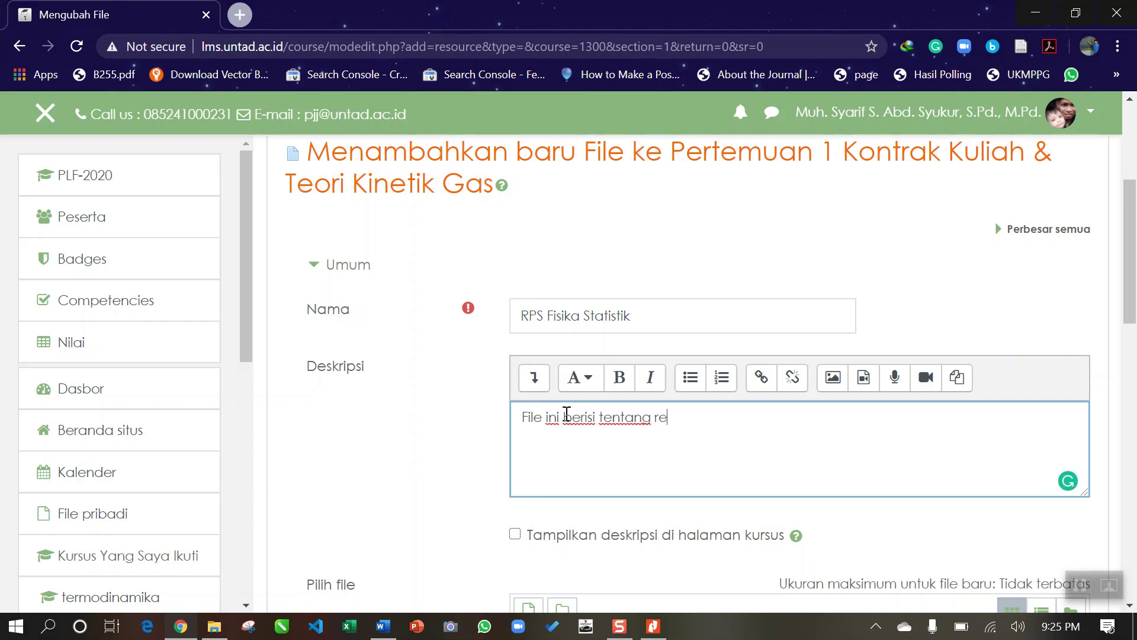
pyautogui.write('ncana pembelaa')
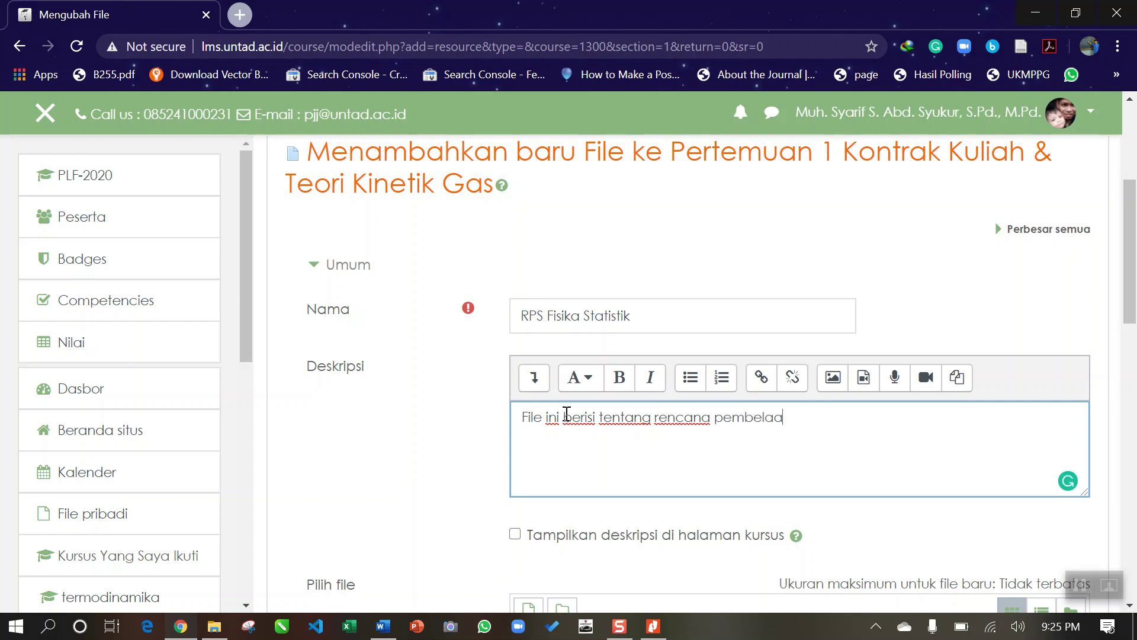
pyautogui.write('jaran semester ')
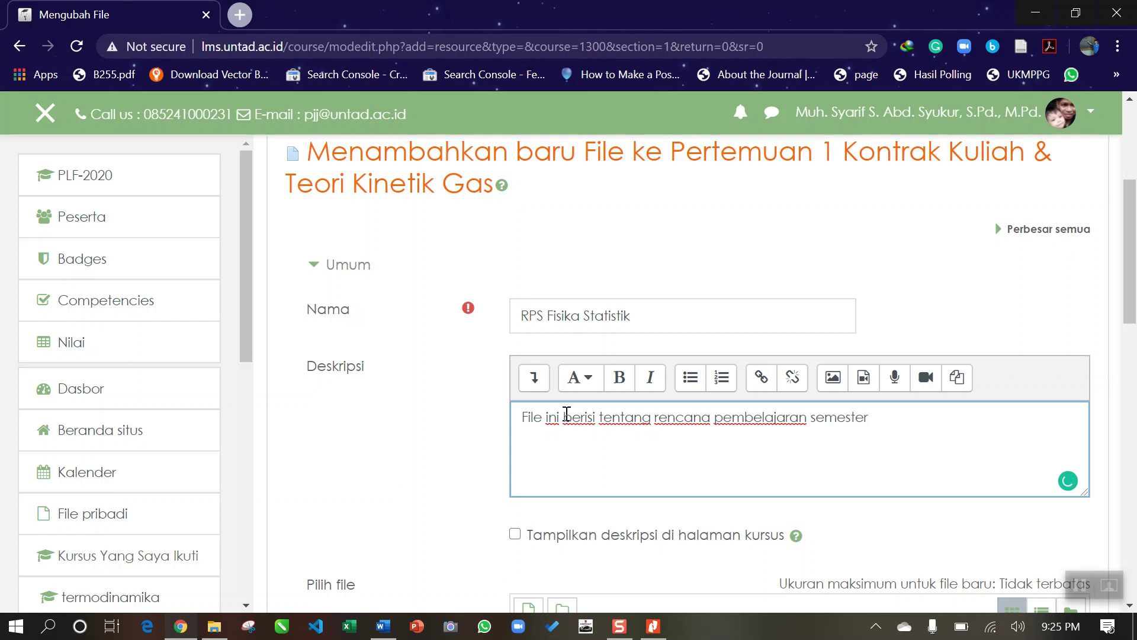
pyautogui.write('(RPS) pada mata kuliah d')
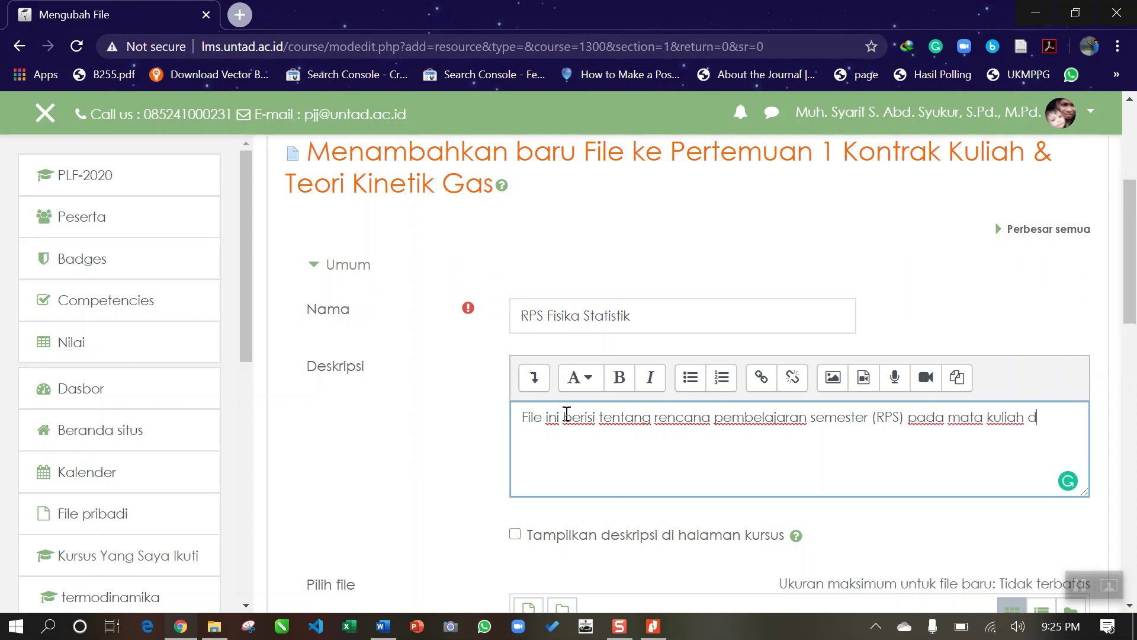
pyautogui.press('BackSpace')
pyautogui.write('fisika statistik')
# Capitalize the initials in the description's phrase so it reads "Rencana Pembelajaran Semester".
pyautogui.press('Home')
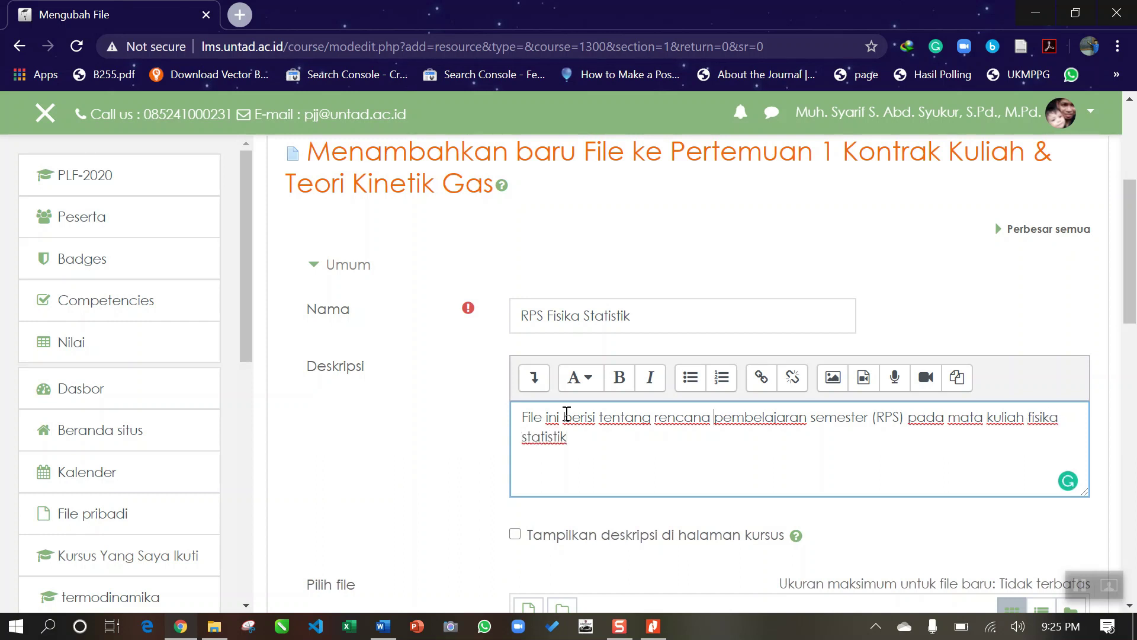
pyautogui.press('BackSpace')
pyautogui.write('S')
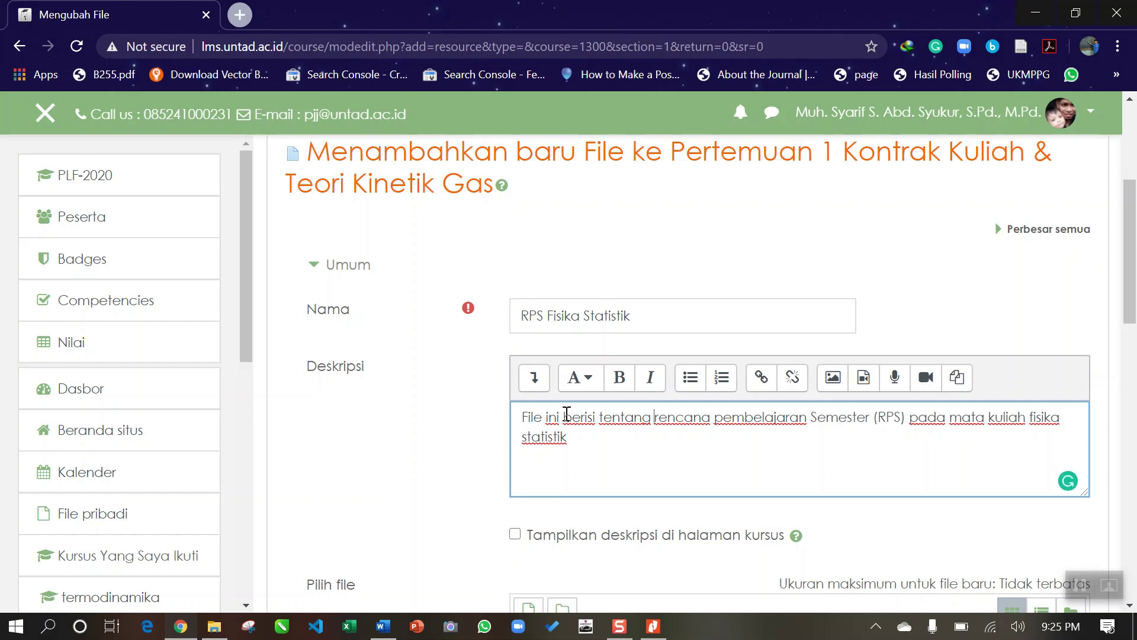
pyautogui.press('Delete')
pyautogui.write('R')
pyautogui.hotkey('ctrl', 'Right')
pyautogui.hotkey('ctrl', 'Right')
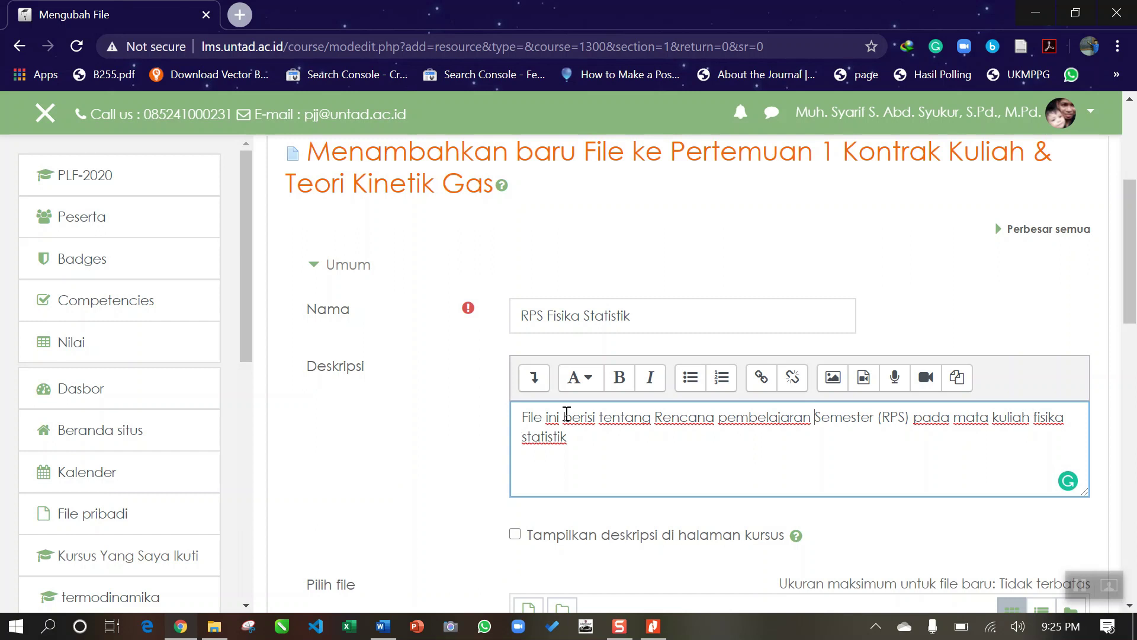
pyautogui.press('Delete')
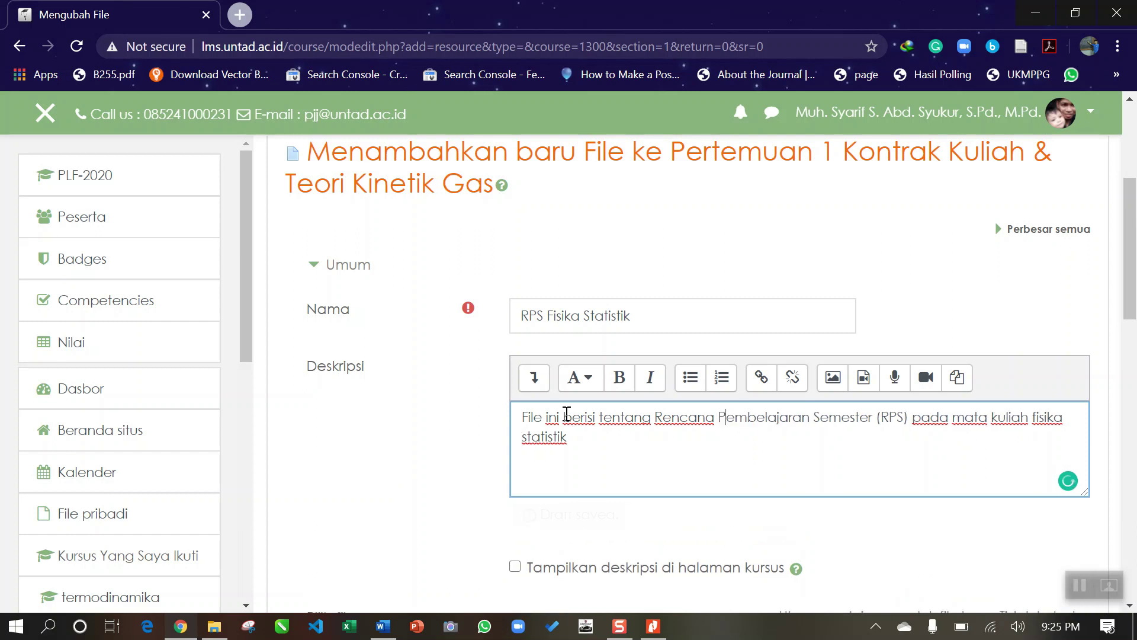
# Capitalize the initial of "Pembelajaran" in the resource description.
pyautogui.write('P')
pyautogui.scroll(-2, 604, 448)
pyautogui.scroll(-4, 681, 494)
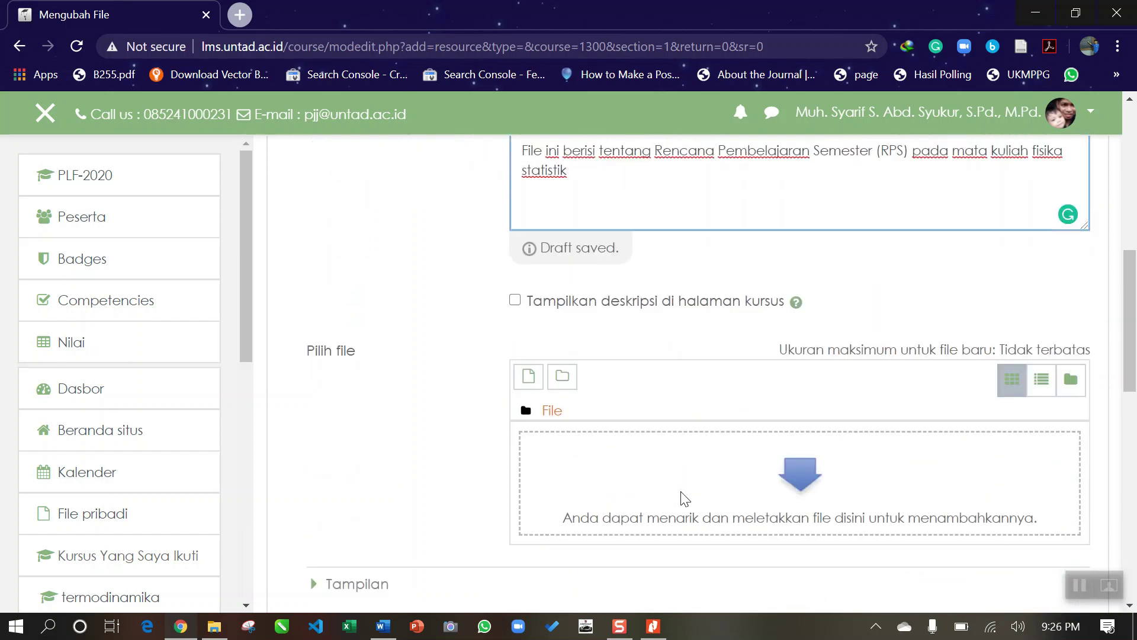
pyautogui.scroll(-1, 828, 424)
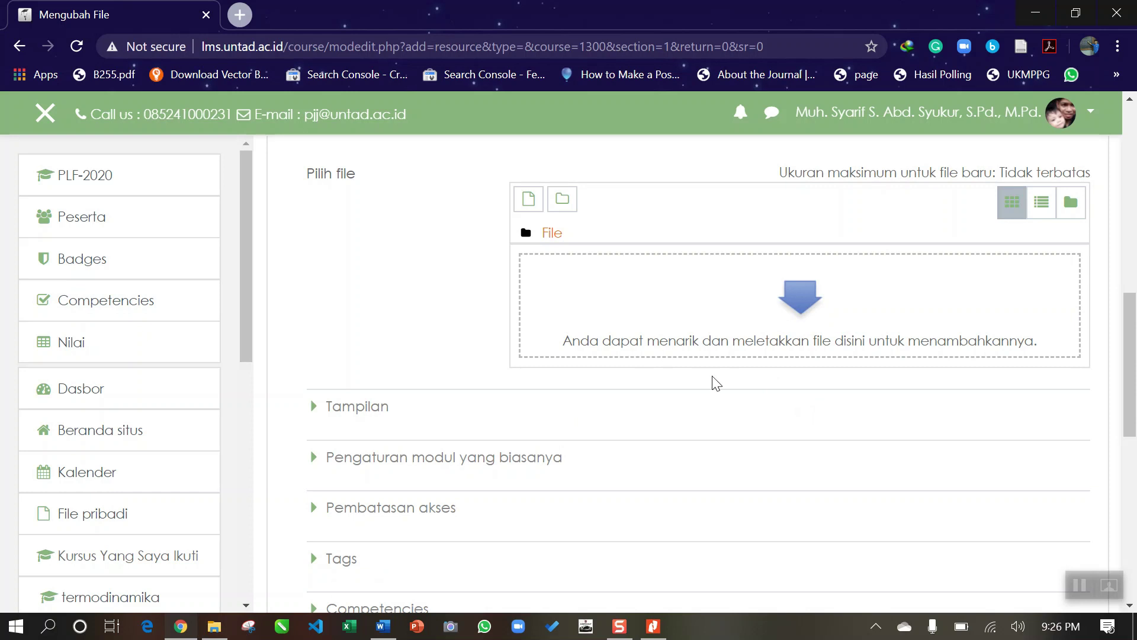
# Start uploading a file for the resource and browse drive D: to FAKULTAS > PELATIHAN LMS > Fisika Statistik.
pyautogui.click(805, 304)
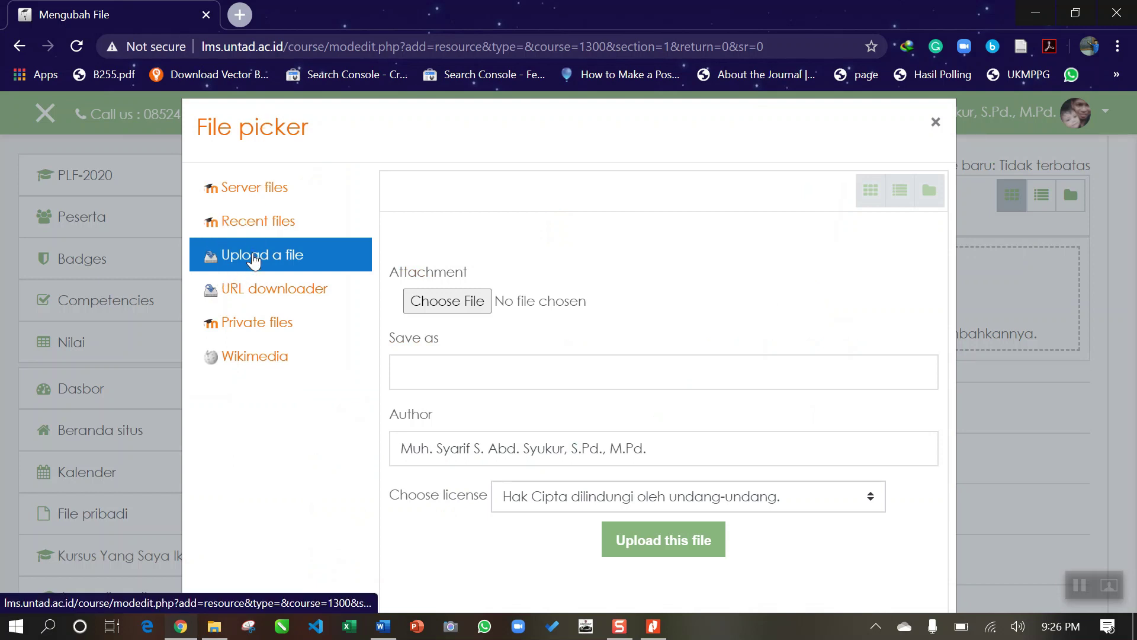
pyautogui.click(468, 302)
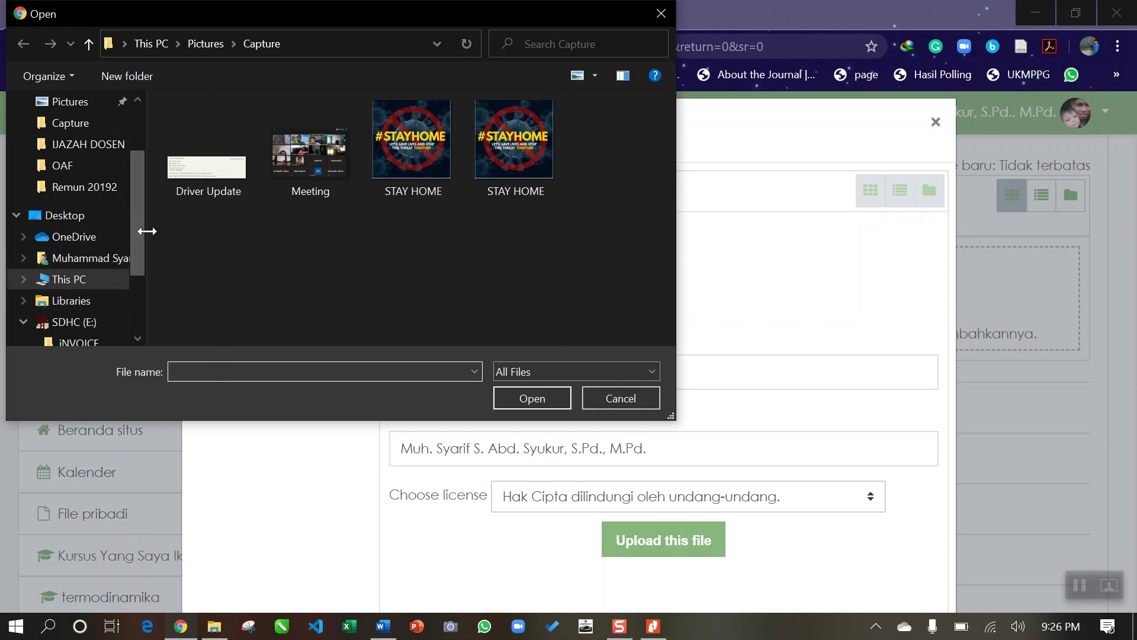
pyautogui.click(95, 283)
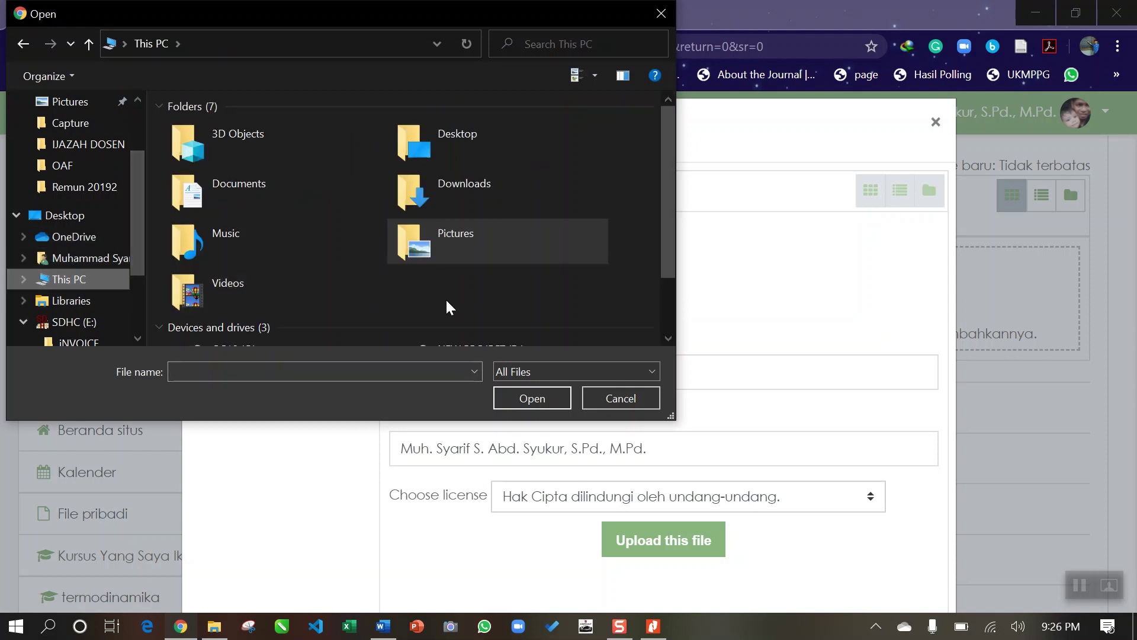
pyautogui.scroll(-2, 447, 302)
pyautogui.doubleClick(482, 257)
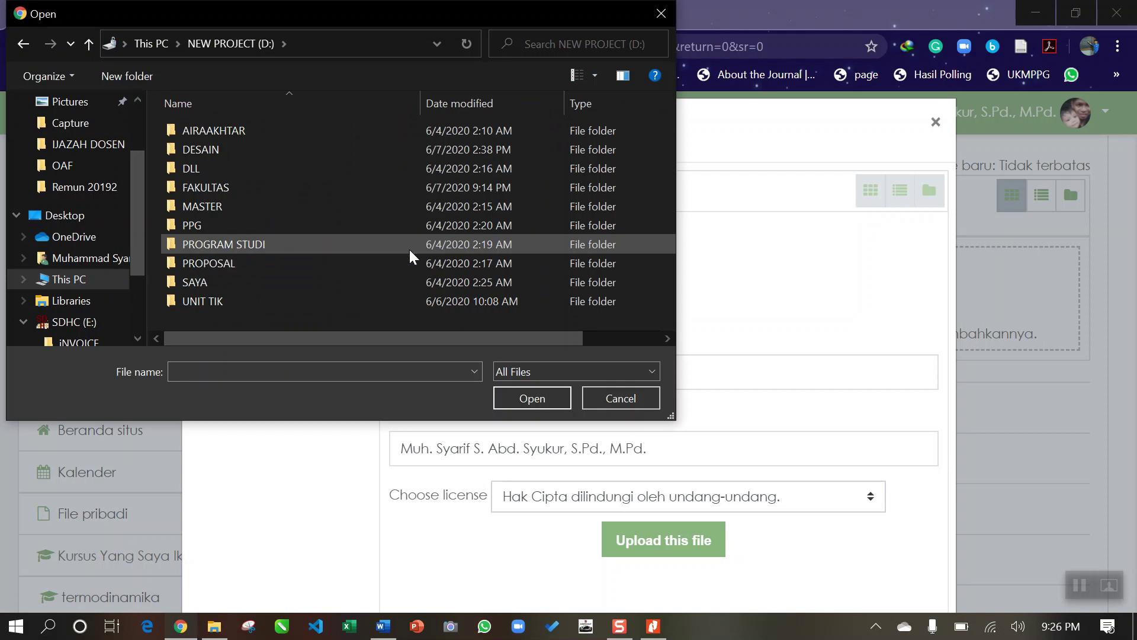
pyautogui.doubleClick(254, 187)
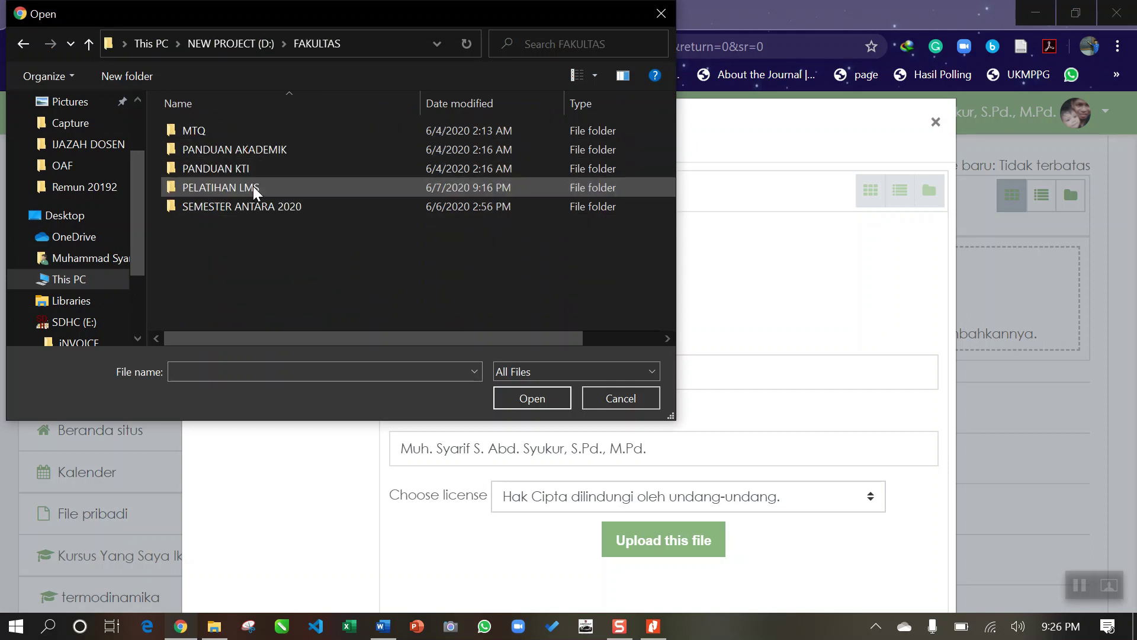
pyautogui.doubleClick(251, 188)
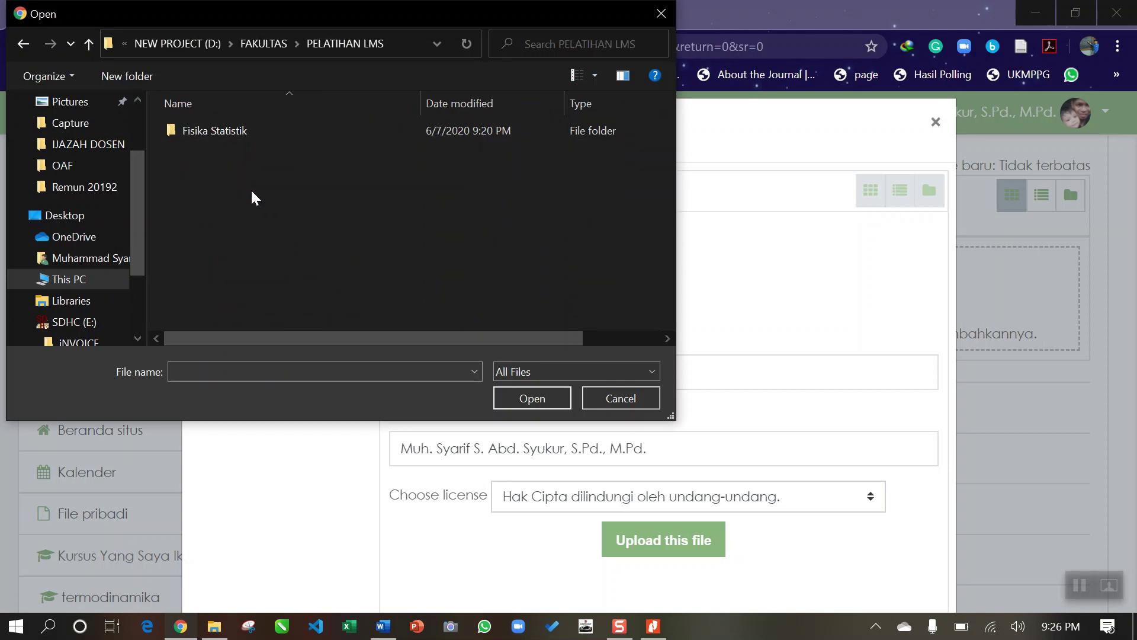
pyautogui.doubleClick(242, 140)
pyautogui.scroll(-1, 400, 230)
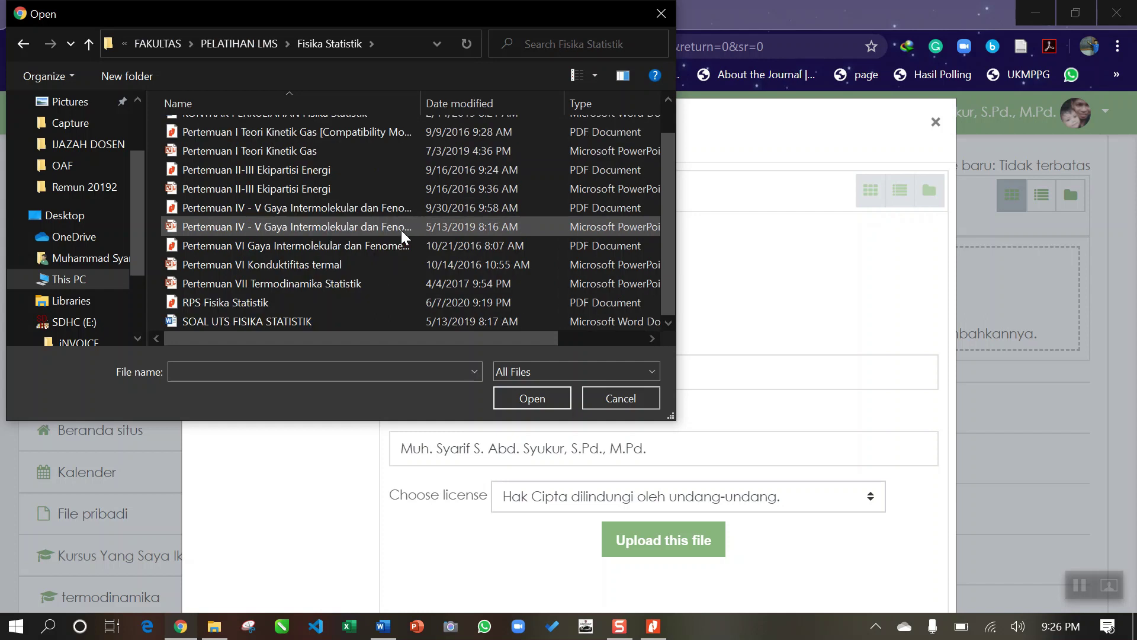
# Choose the PDF "RPS Fisika Statistik" and upload it to the resource.
pyautogui.click(297, 299)
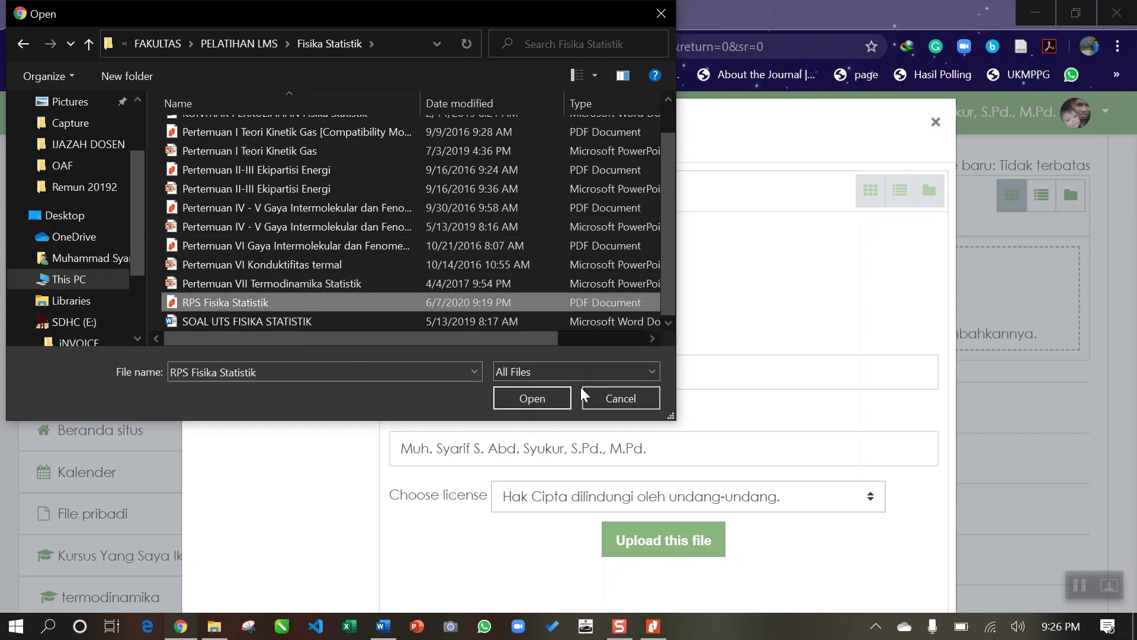
pyautogui.click(535, 397)
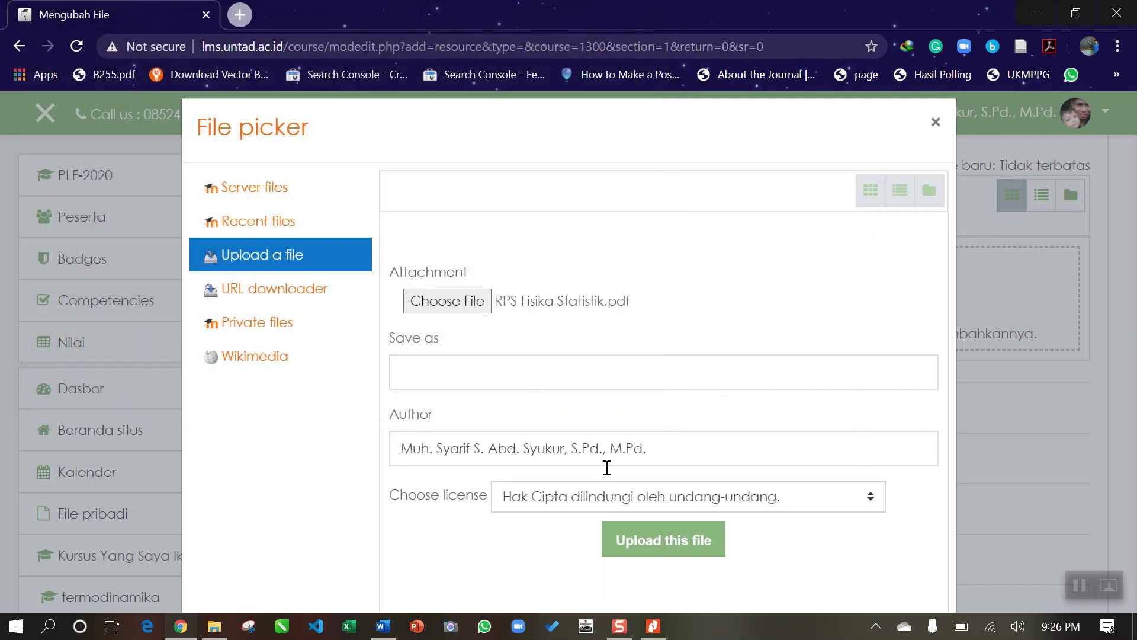
pyautogui.click(667, 540)
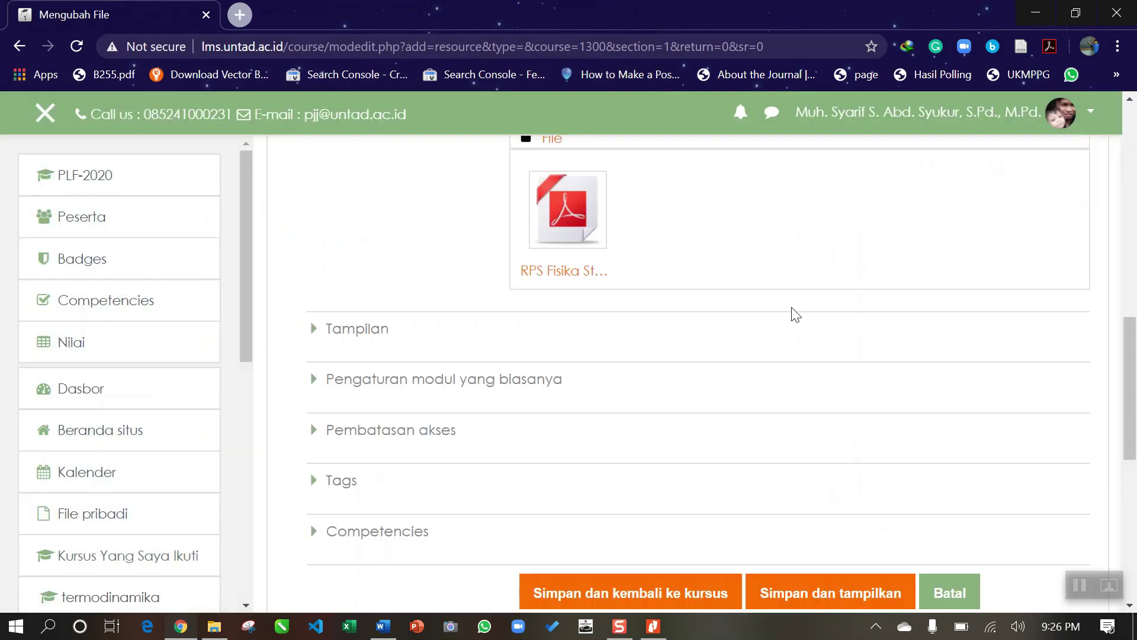
# Delete the uploaded RPS Fisika Statistik.pdf from the resource's files.
pyautogui.scroll(1, 870, 368)
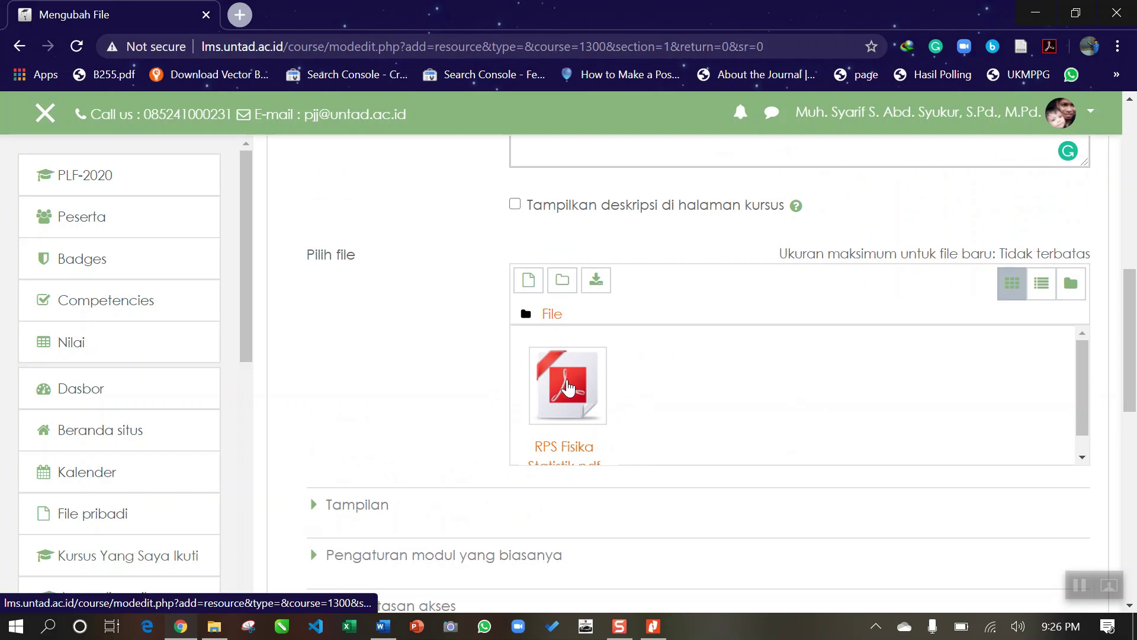
pyautogui.scroll(3, 714, 370)
pyautogui.scroll(-3, 714, 370)
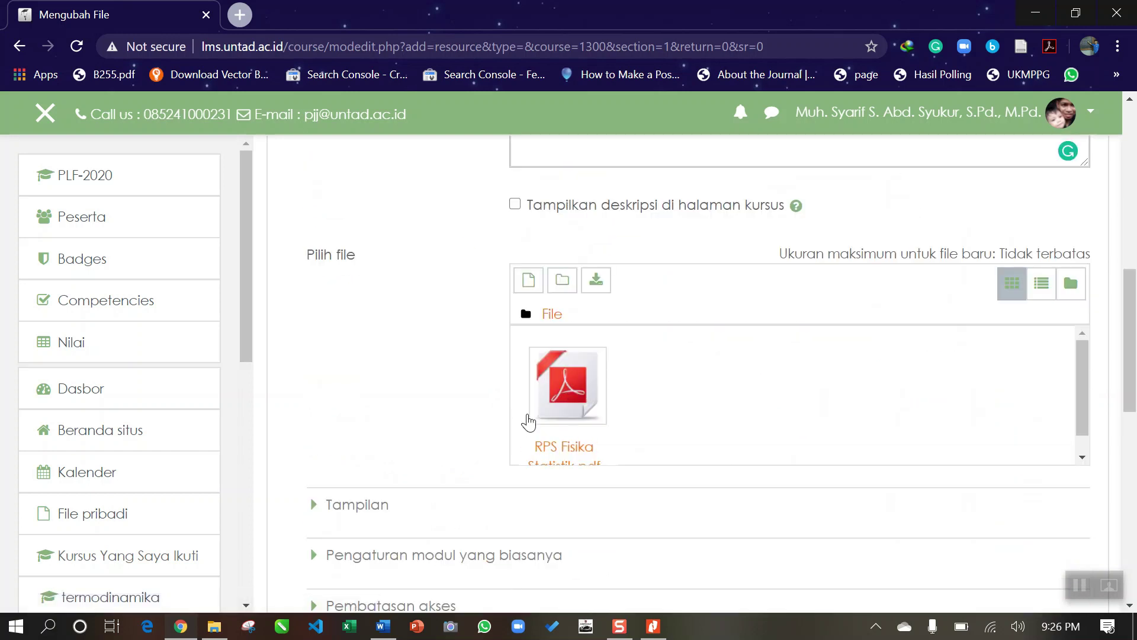
pyautogui.click(572, 392)
pyautogui.scroll(-3, 728, 385)
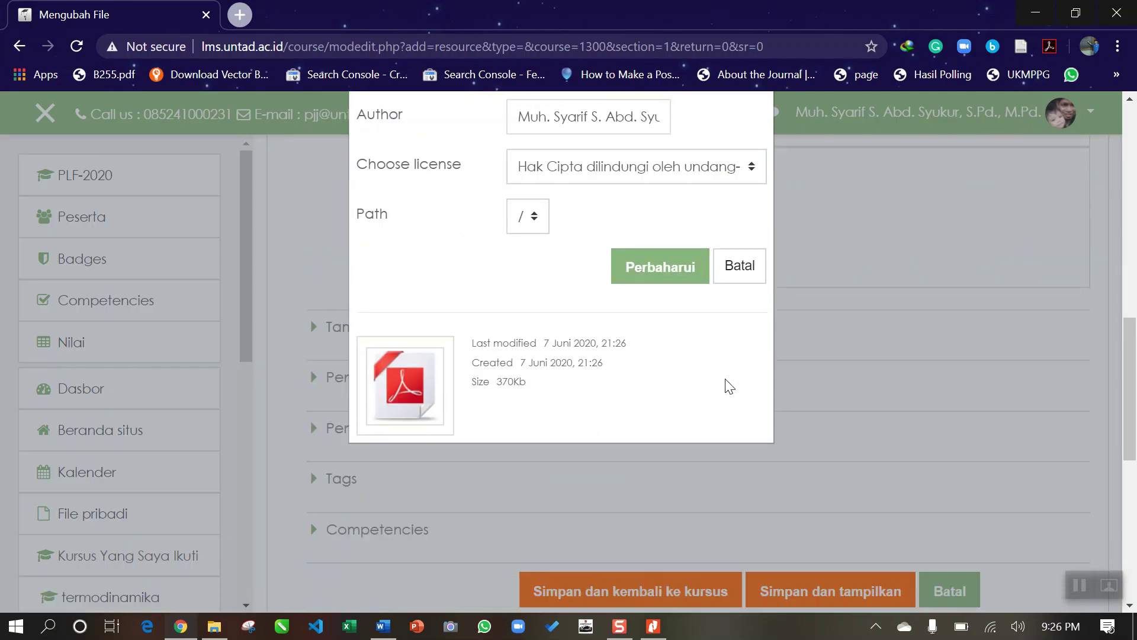
pyautogui.scroll(3, 718, 348)
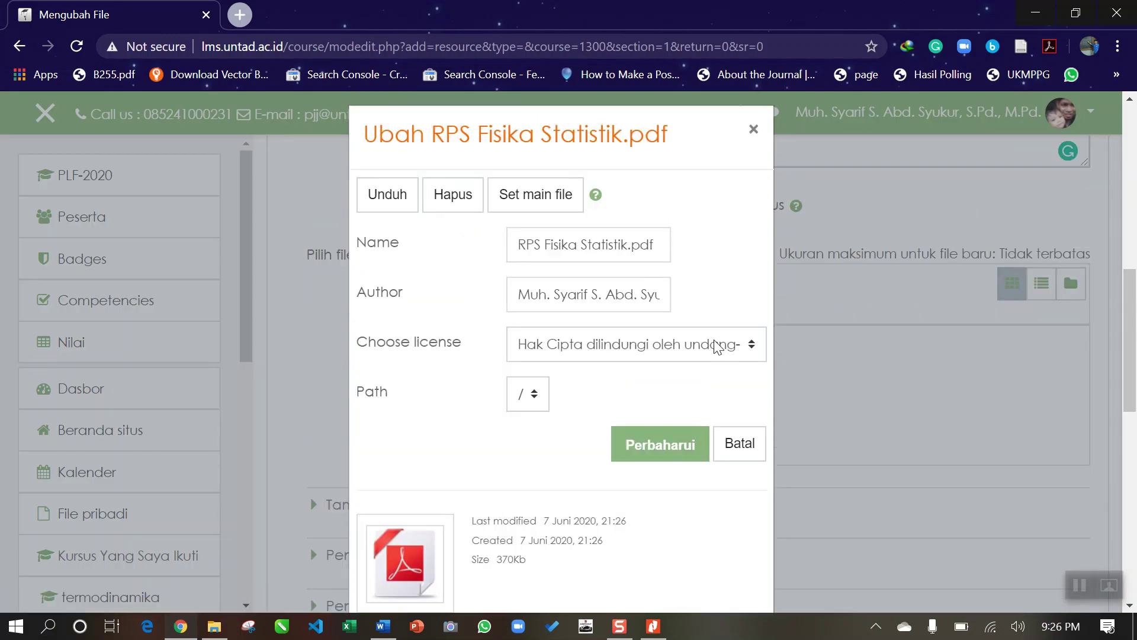
pyautogui.click(437, 188)
pyautogui.click(539, 391)
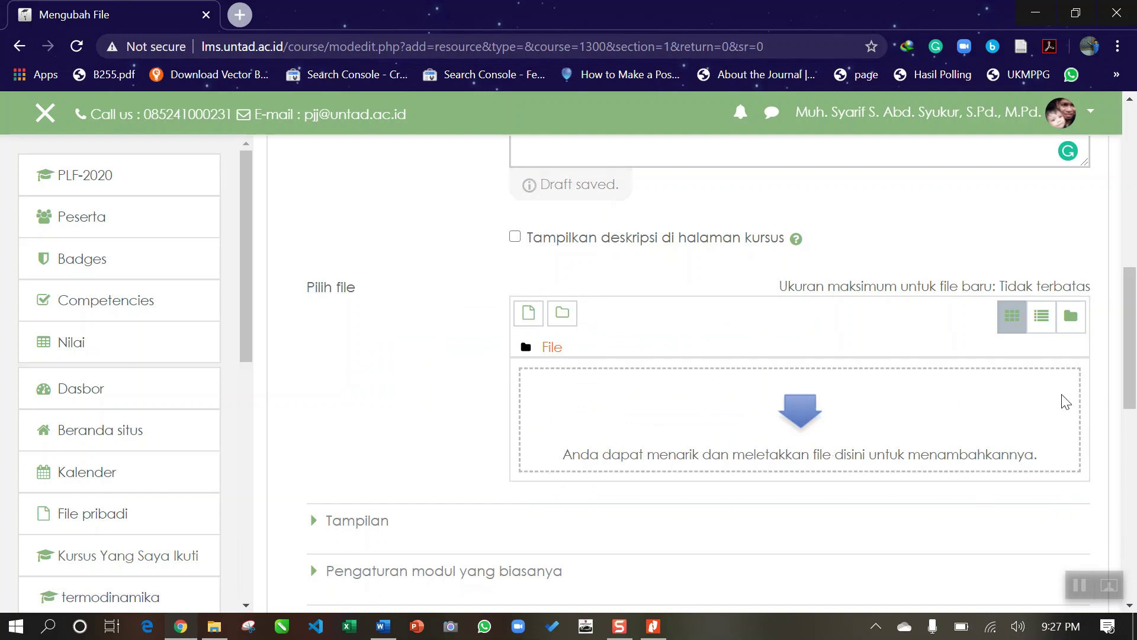
# Switch to File Explorer and drop the RPS Fisika Statistik PDF from the Fisika Statistik folder into the resource's file area.
pyautogui.click(217, 625)
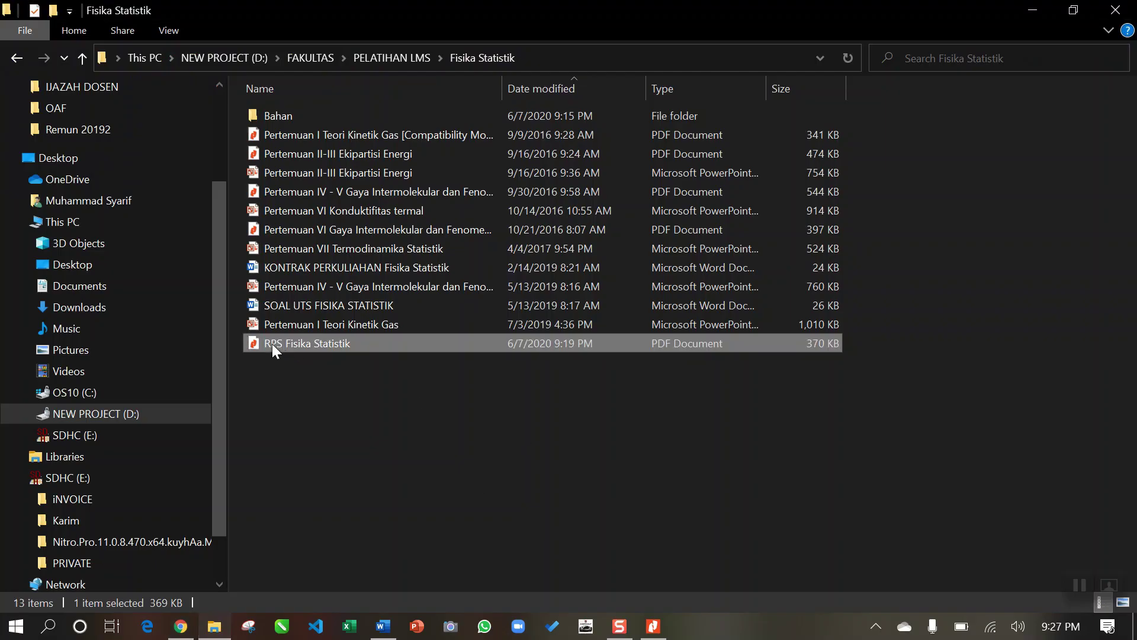
pyautogui.moveTo(271, 344); pyautogui.dragTo(802, 416)
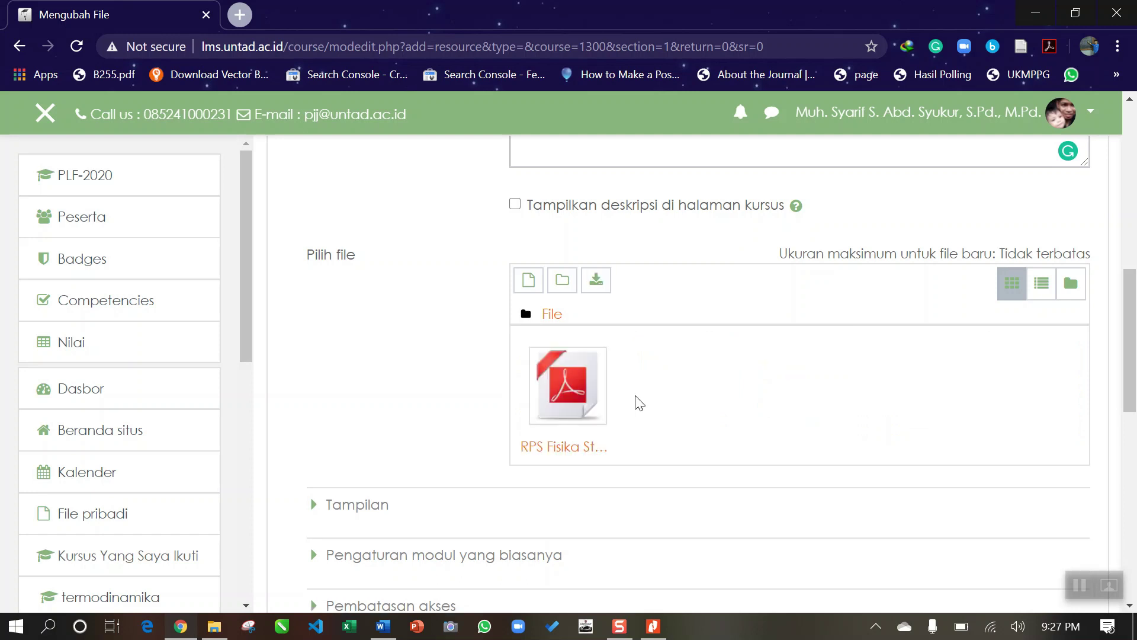
# Examine the resource's display options and the remaining settings sections without changing them.
pyautogui.scroll(-1, 748, 378)
pyautogui.scroll(-3, 748, 376)
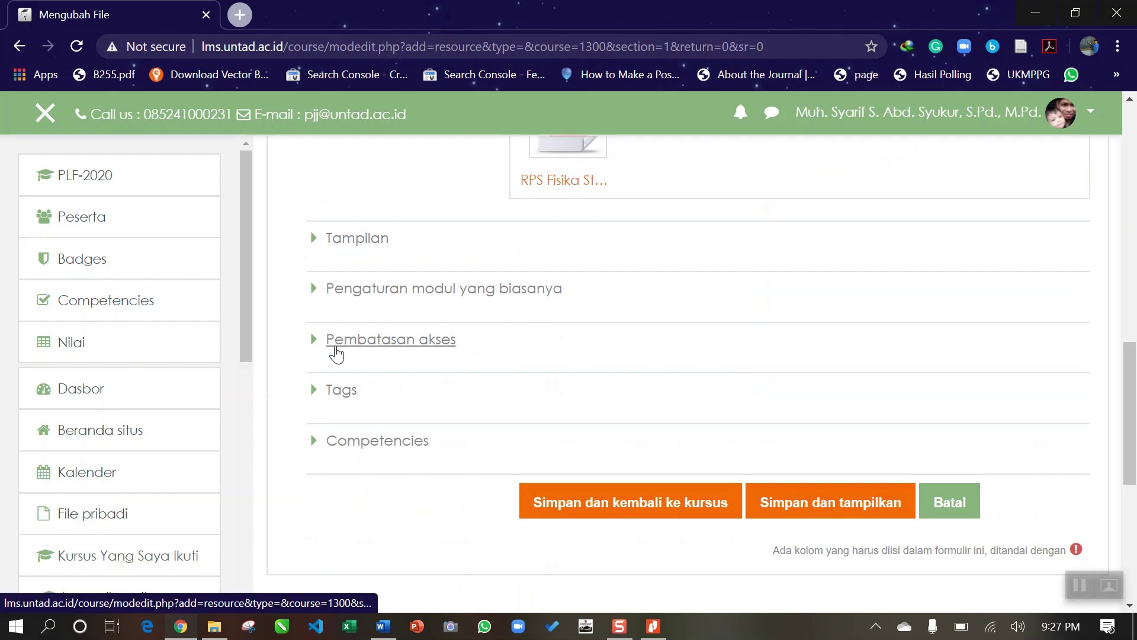
pyautogui.click(333, 239)
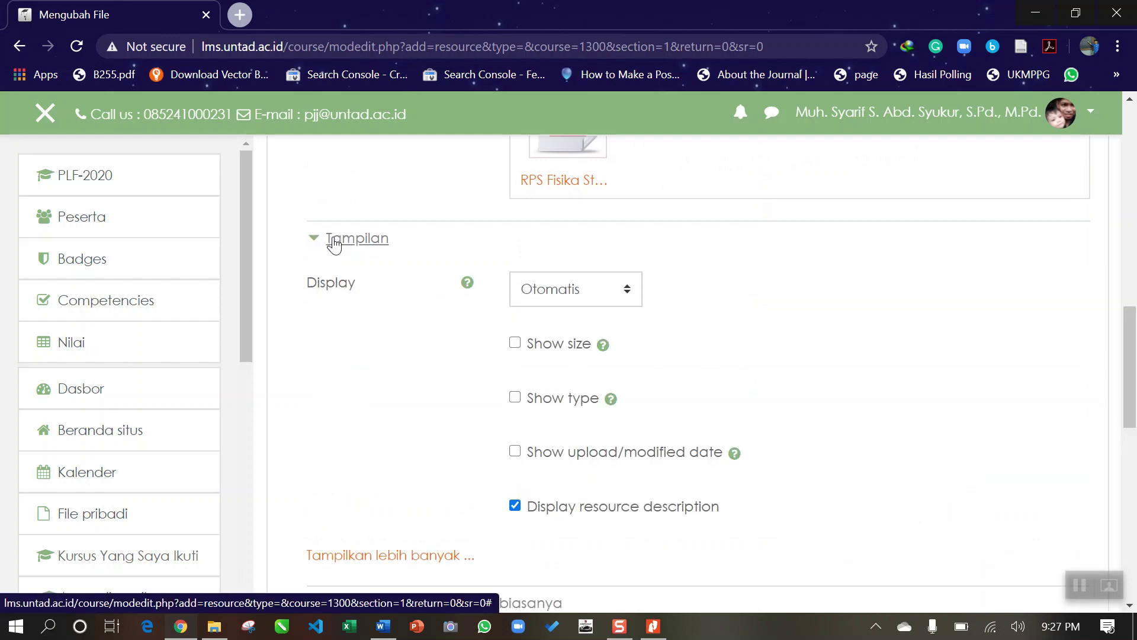
pyautogui.click(335, 243)
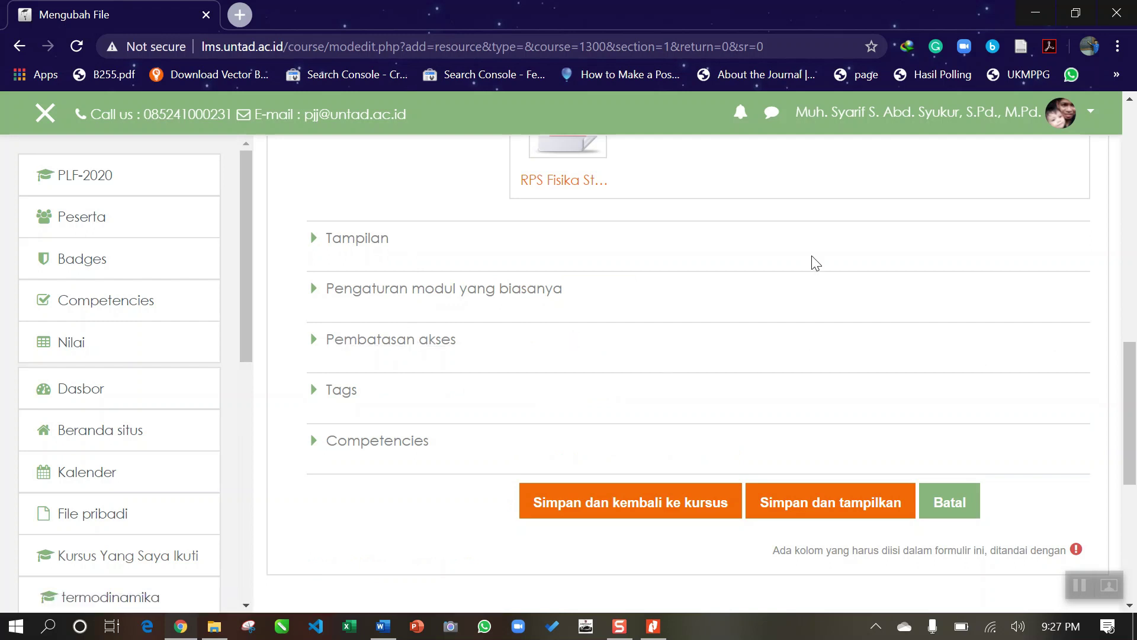
pyautogui.scroll(3, 828, 261)
pyautogui.scroll(-2, 828, 260)
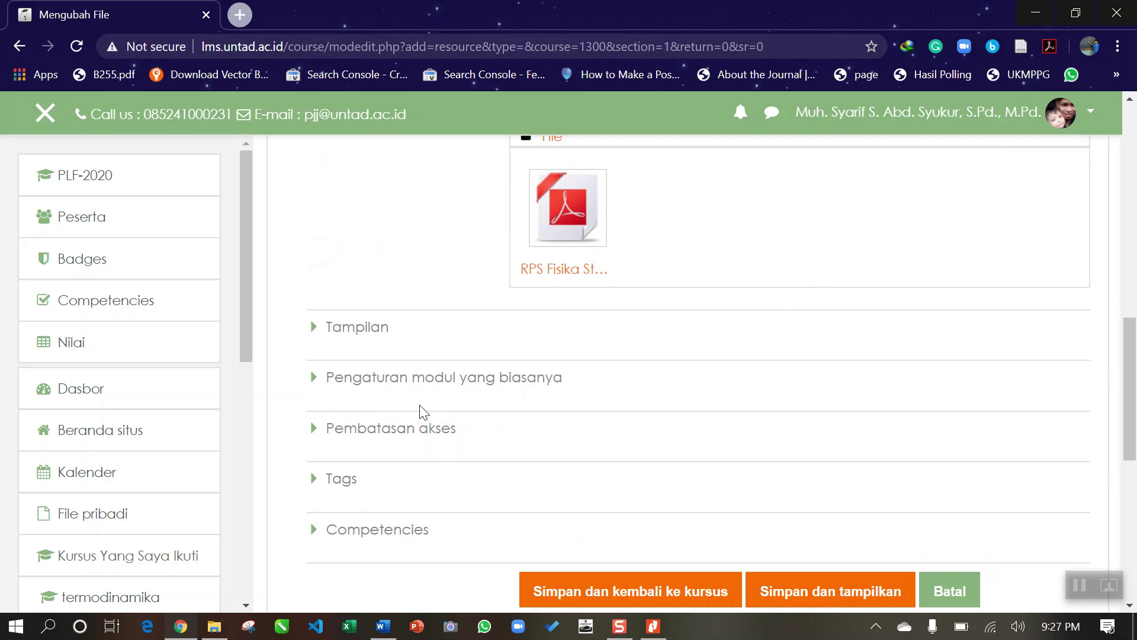
pyautogui.scroll(-2, 497, 413)
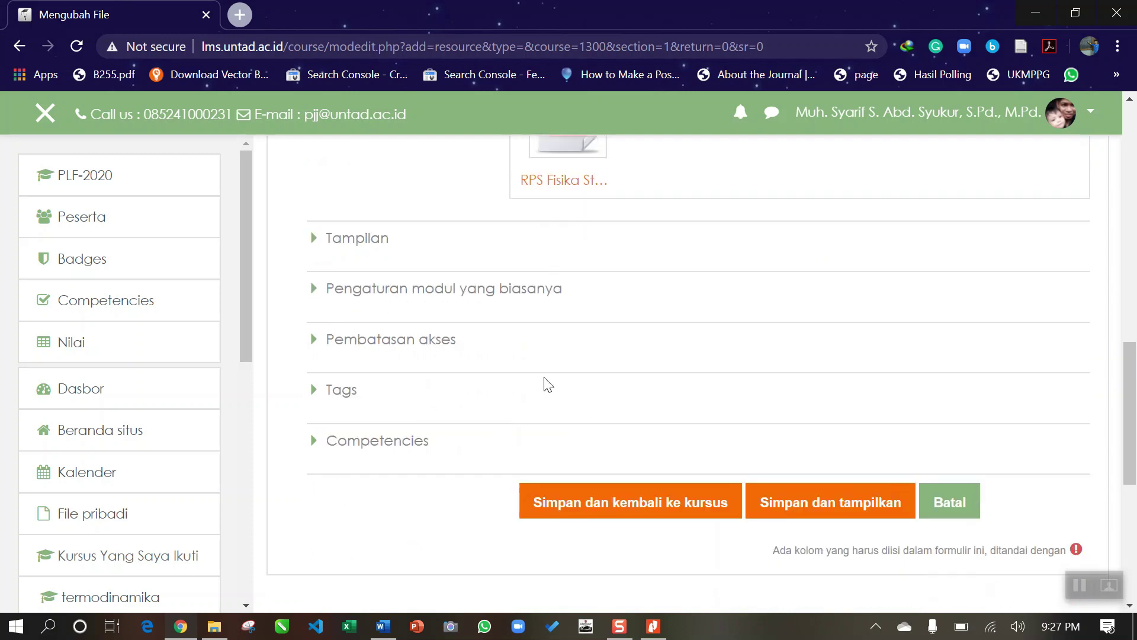
pyautogui.scroll(3, 751, 295)
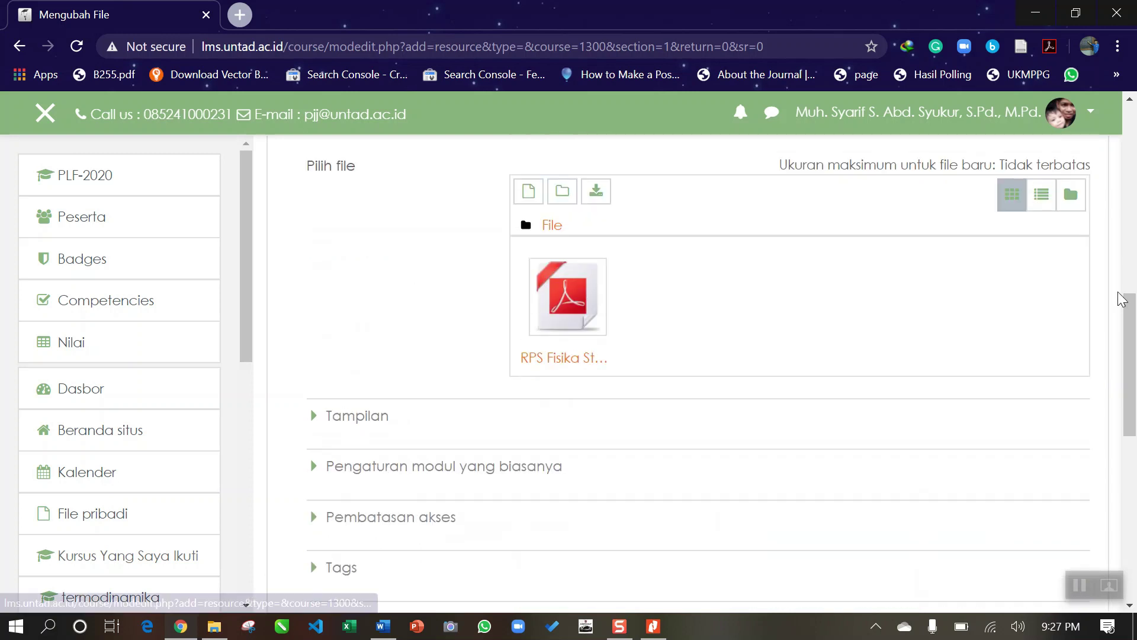
pyautogui.scroll(-2, 770, 354)
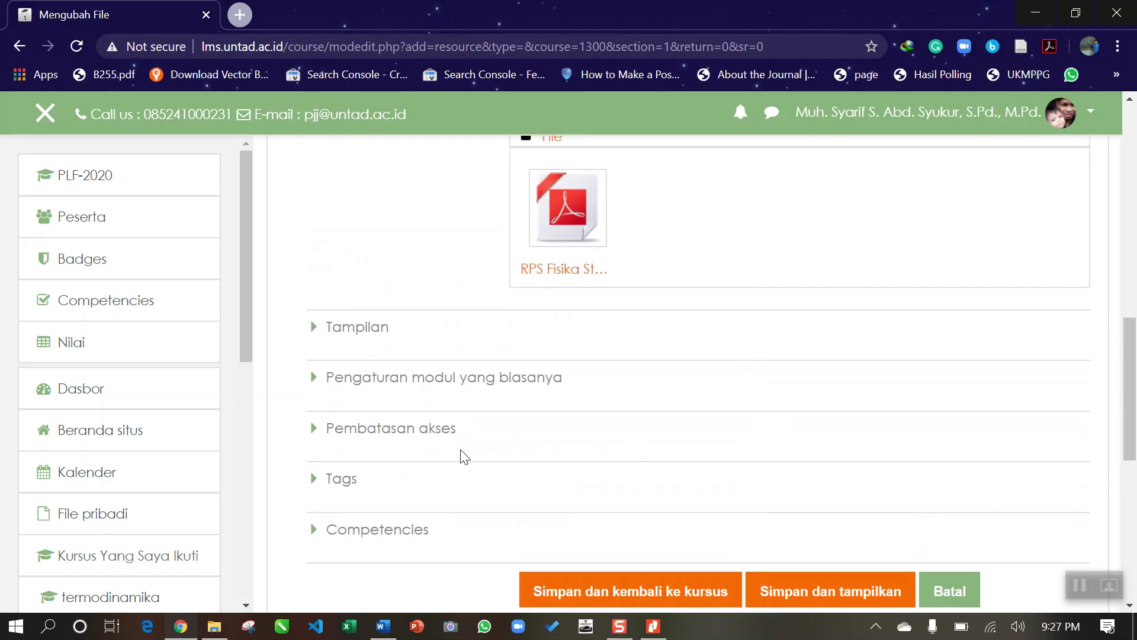
# Save the RPS Fisika Statistik resource and display its page to check the description and file link.
pyautogui.scroll(-2, 708, 452)
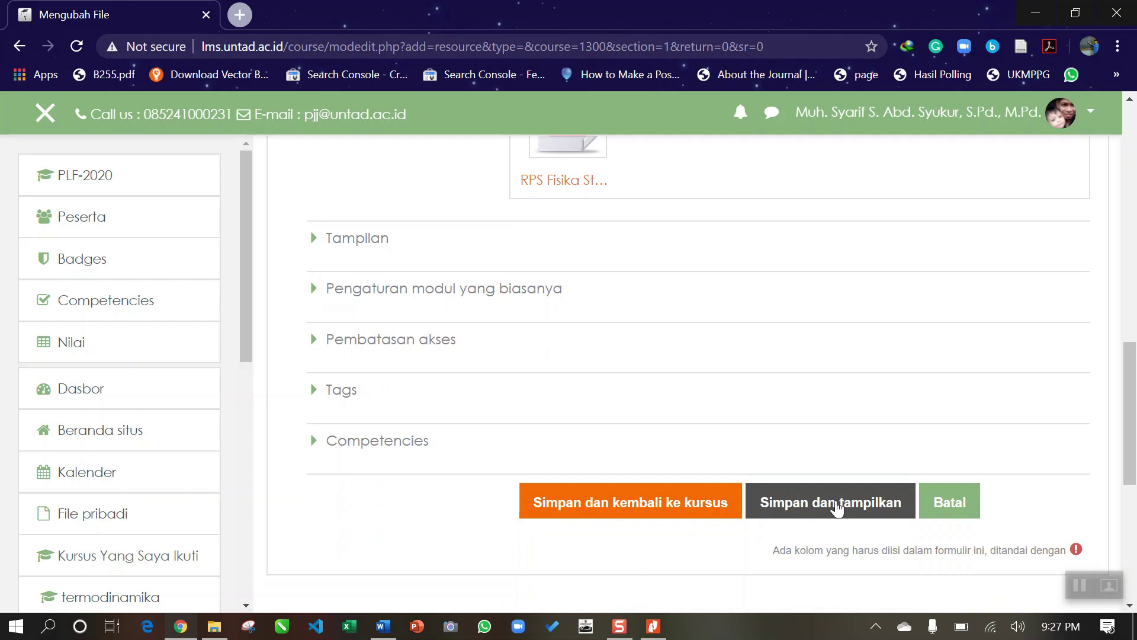
pyautogui.click(837, 505)
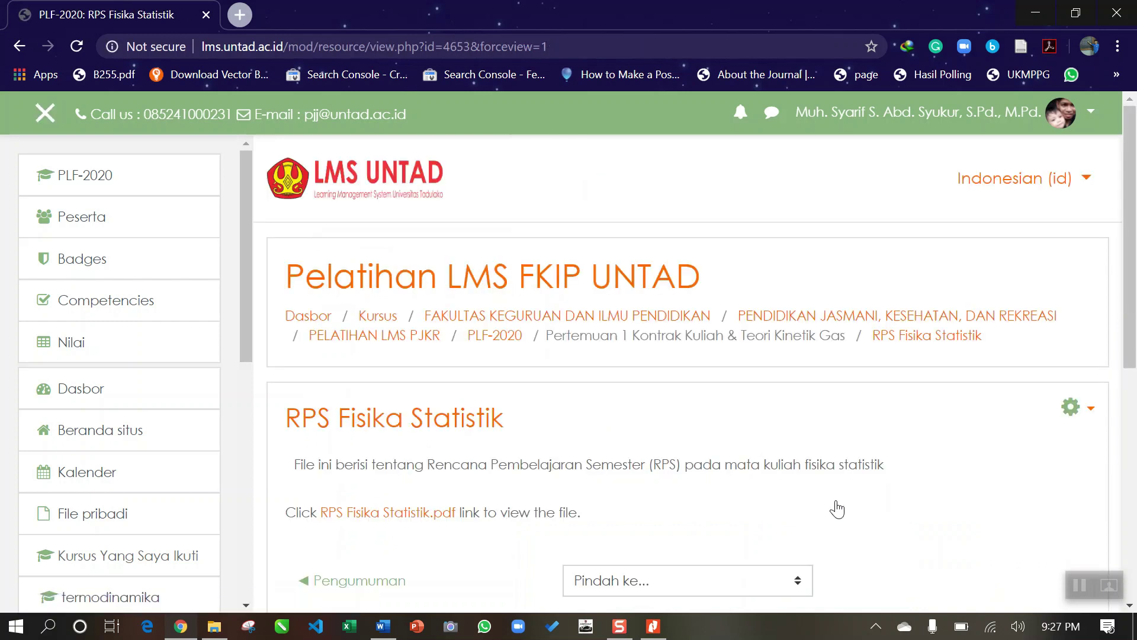
pyautogui.scroll(-4, 895, 388)
pyautogui.scroll(-3, 891, 385)
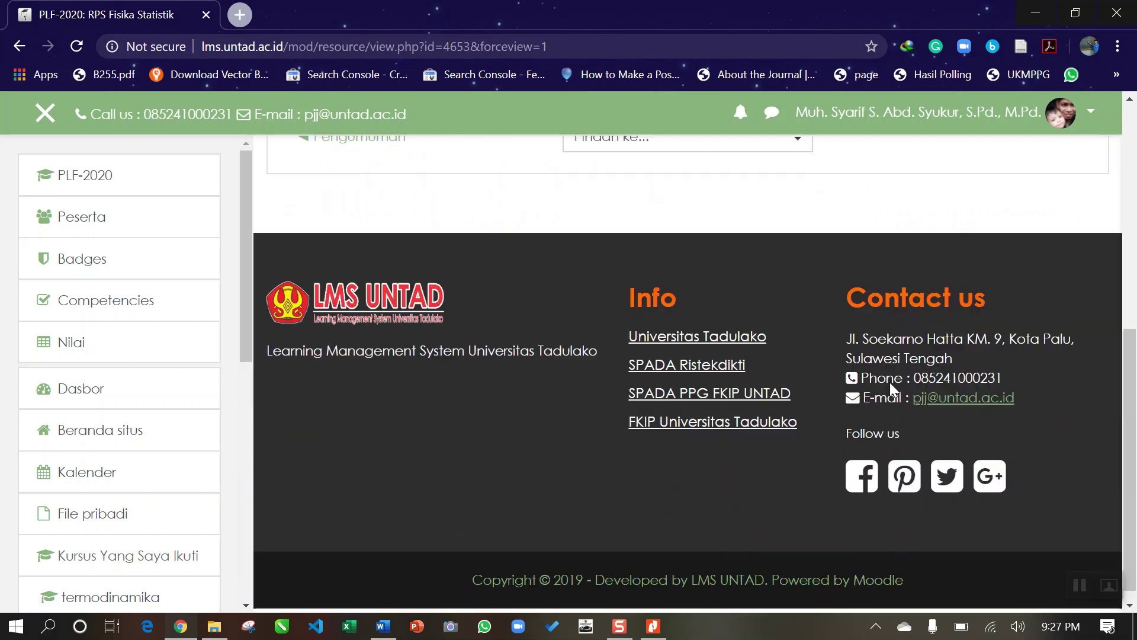
pyautogui.scroll(7, 890, 382)
pyautogui.scroll(-1, 889, 383)
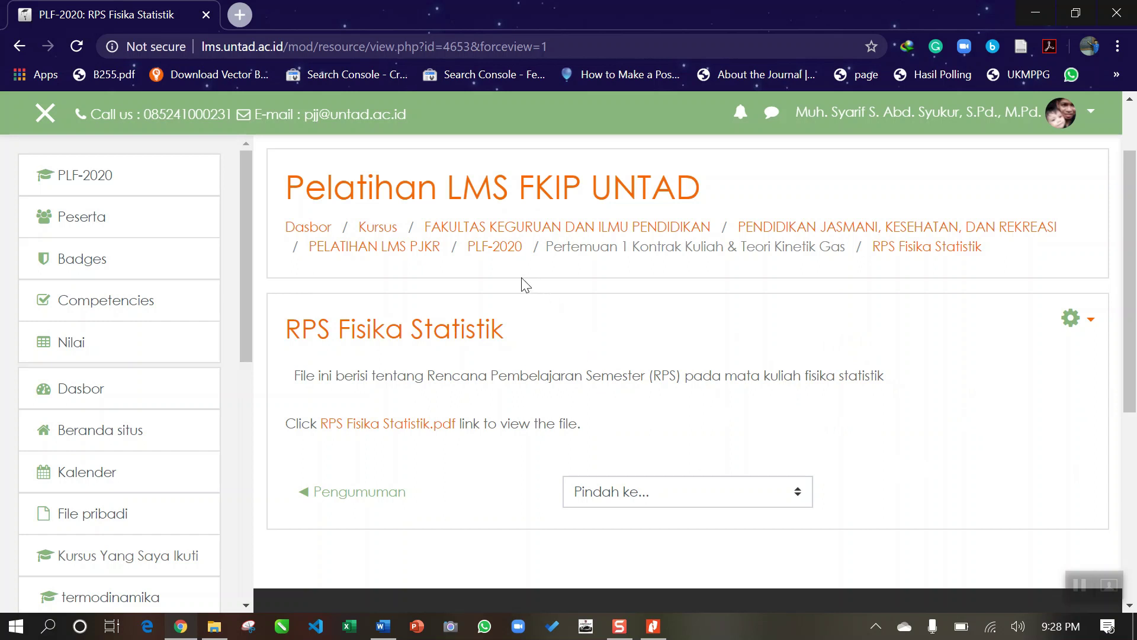
# Return to the PLF-2020 course page and start adding a new File resource to the Pertemuan 1 section.
pyautogui.click(495, 251)
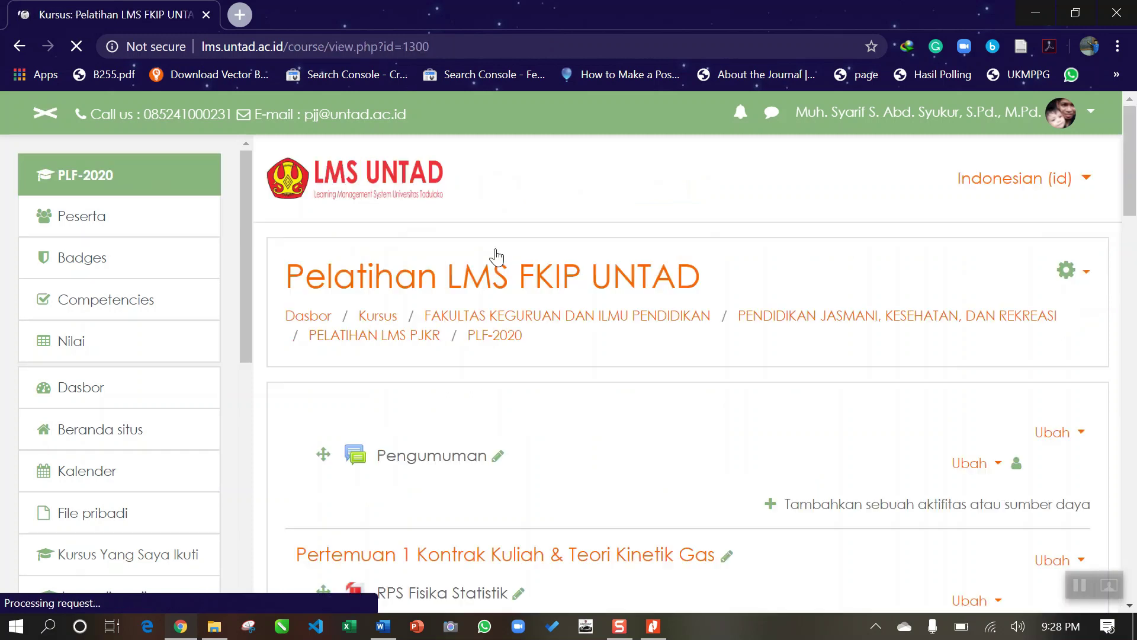
pyautogui.scroll(-3, 533, 273)
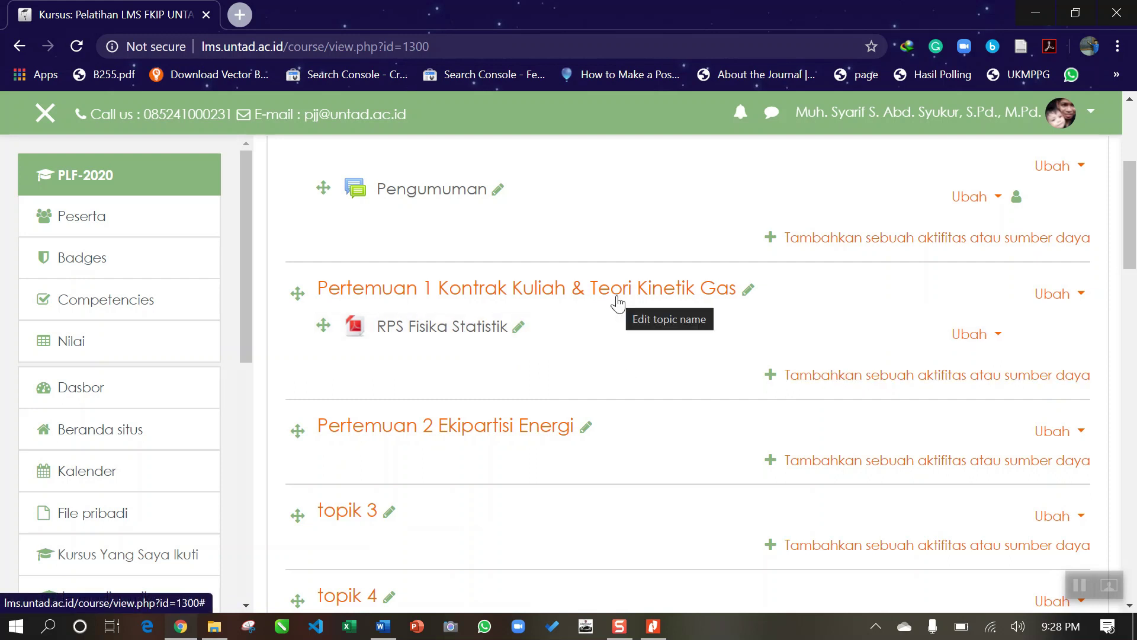
pyautogui.click(855, 376)
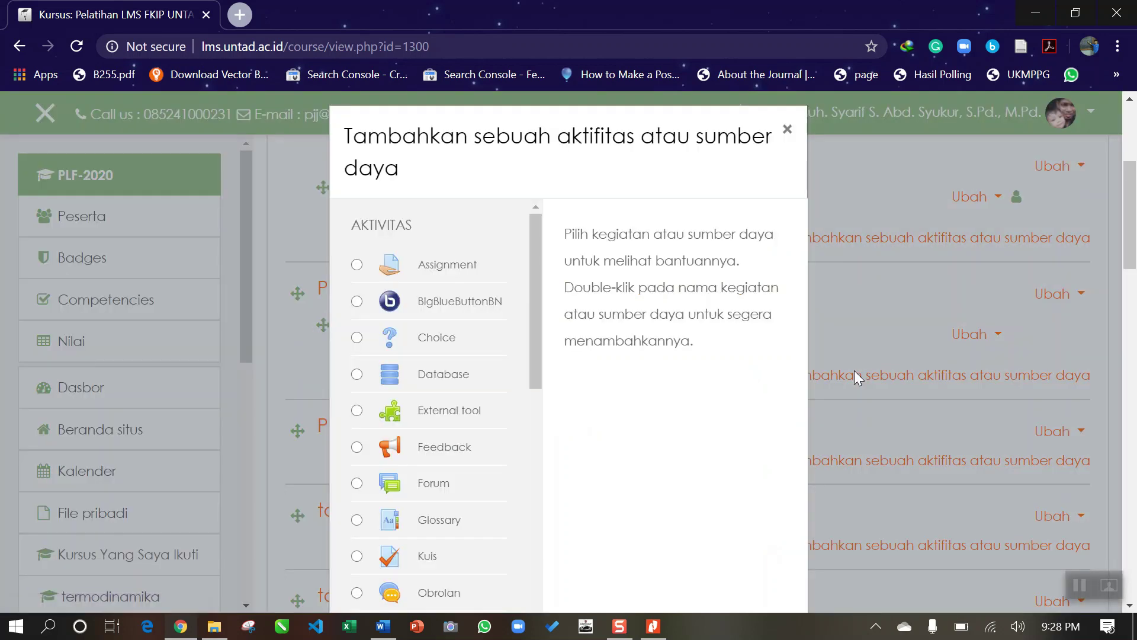
pyautogui.moveTo(539, 232); pyautogui.dragTo(532, 513)
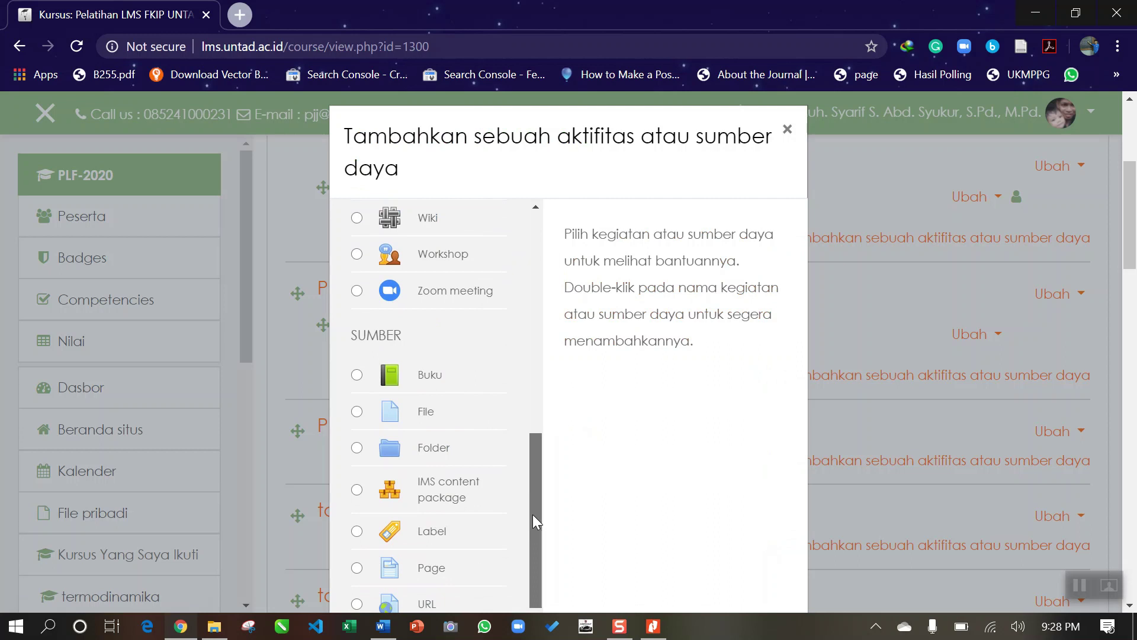
pyautogui.scroll(-3, 584, 442)
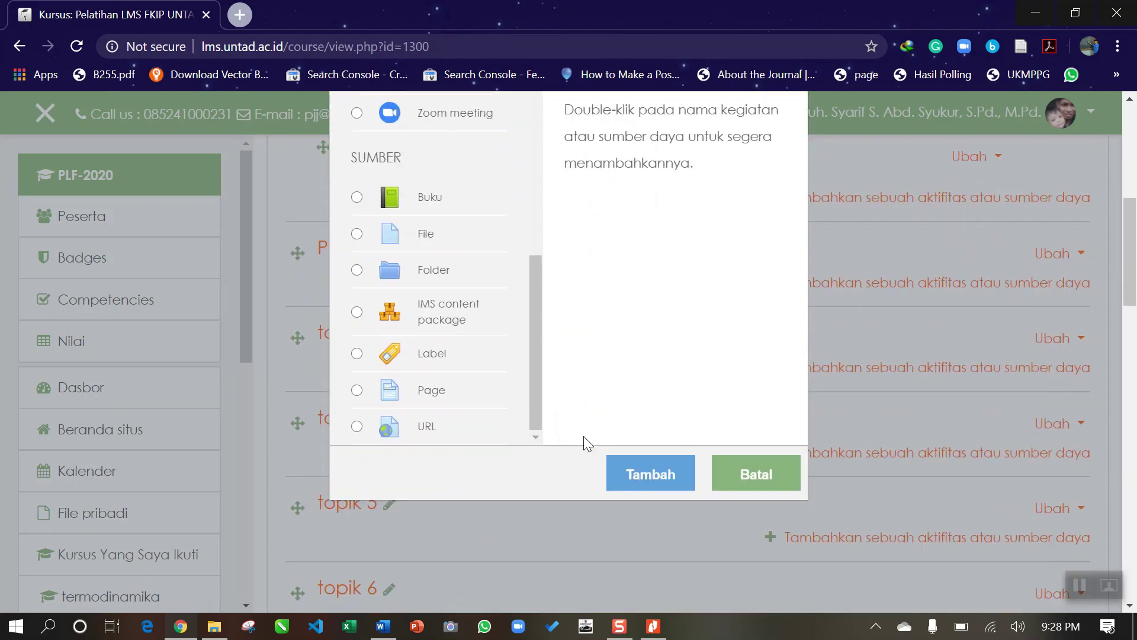
pyautogui.click(363, 235)
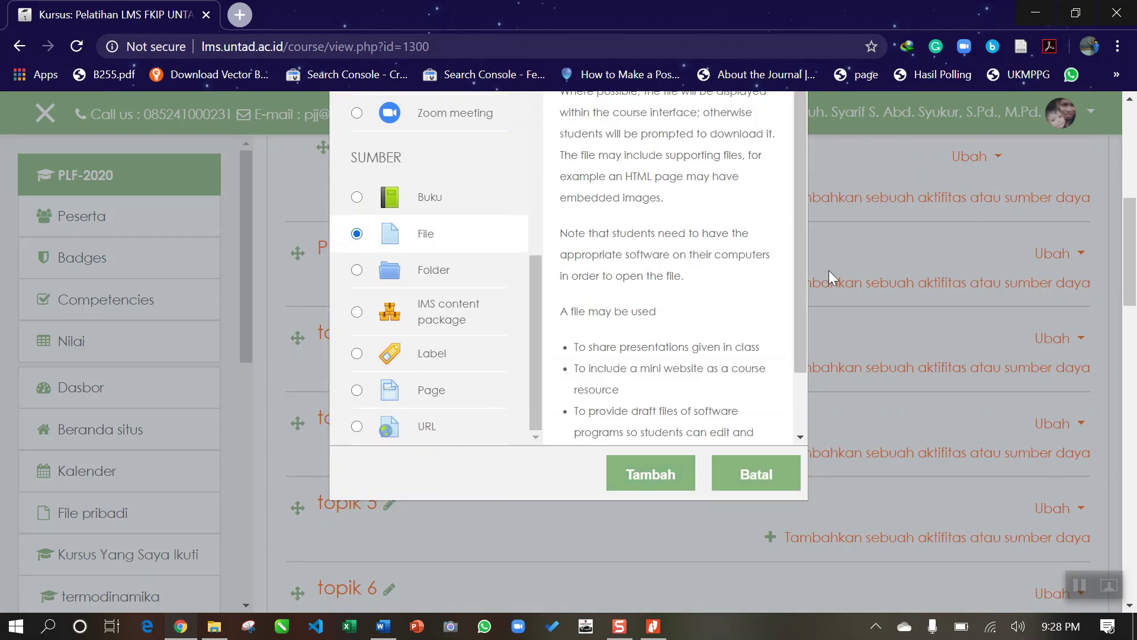
pyautogui.click(650, 480)
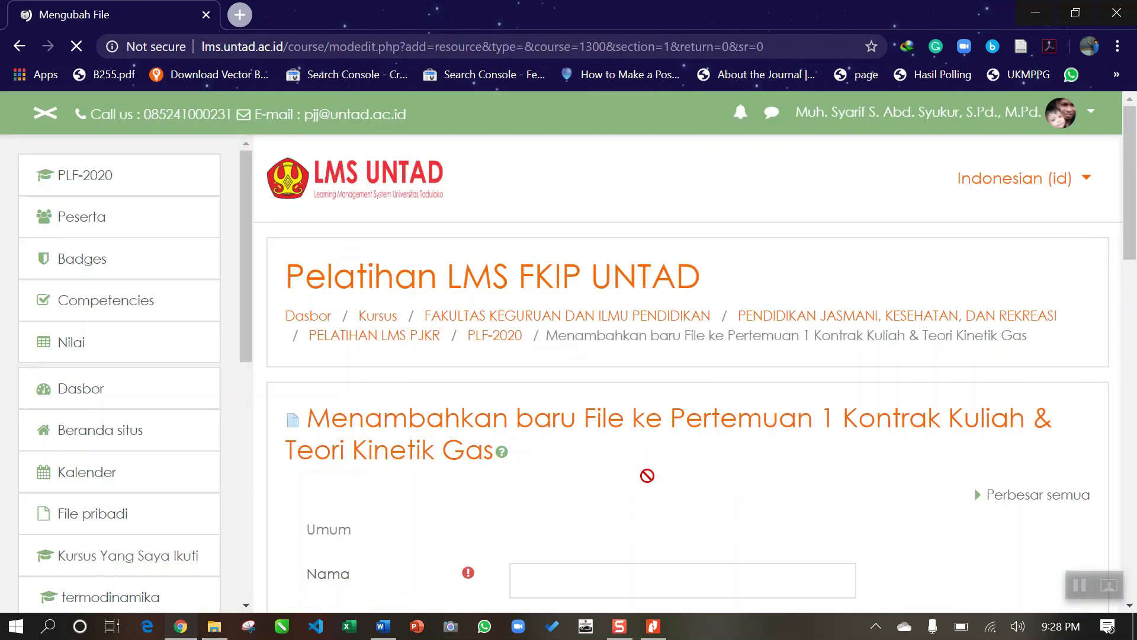
# Name the new file resource "Pertemuan 1 Teori Kinetik Gas" and leave its description empty.
pyautogui.scroll(-3, 804, 297)
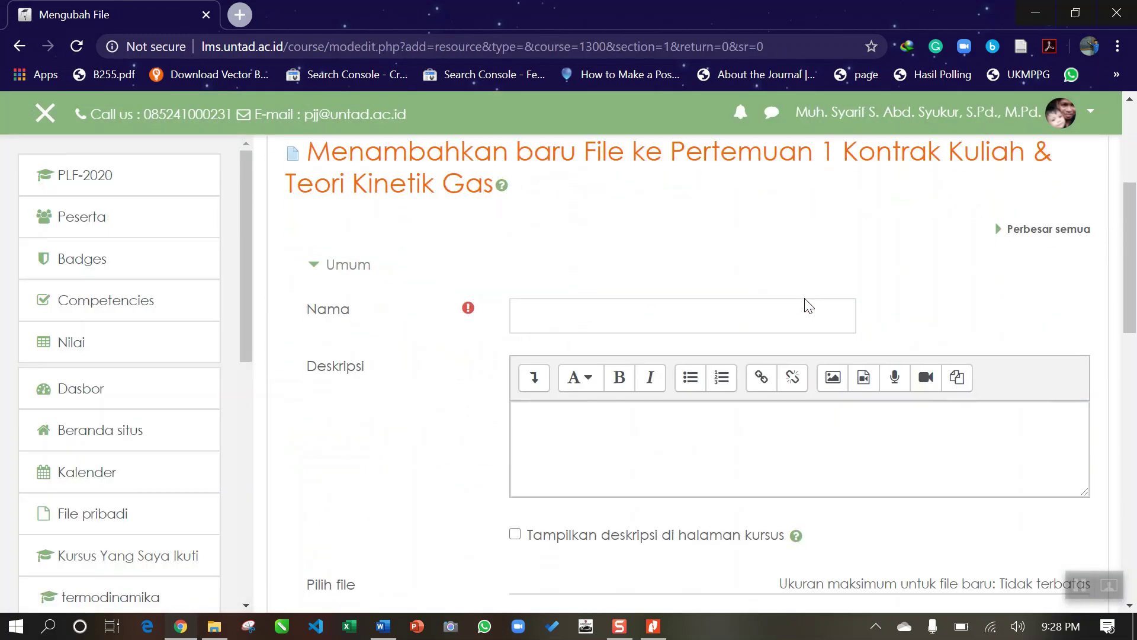
pyautogui.click(581, 311)
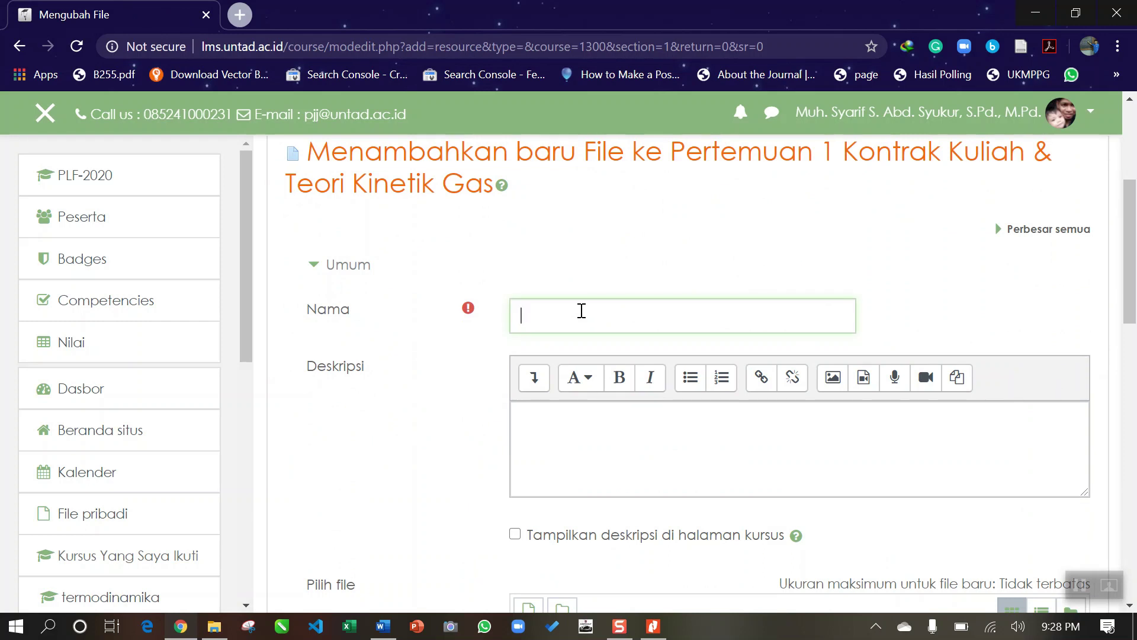
pyautogui.write('Pertemuan 1 Teori Kin')
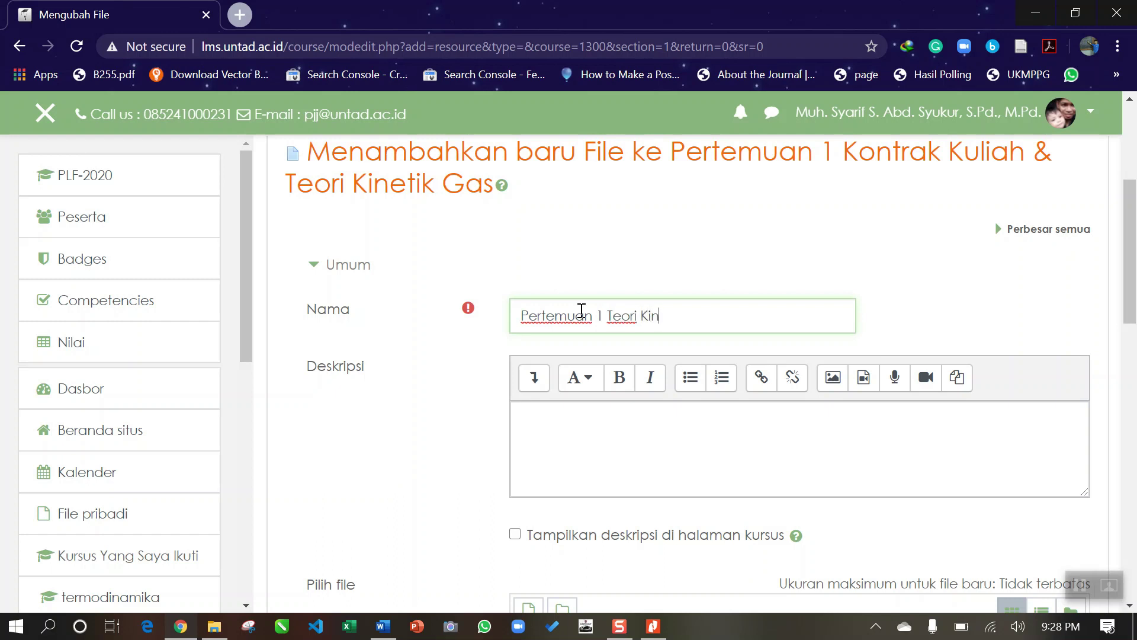
pyautogui.write('etik Gas')
pyautogui.scroll(-1, 931, 350)
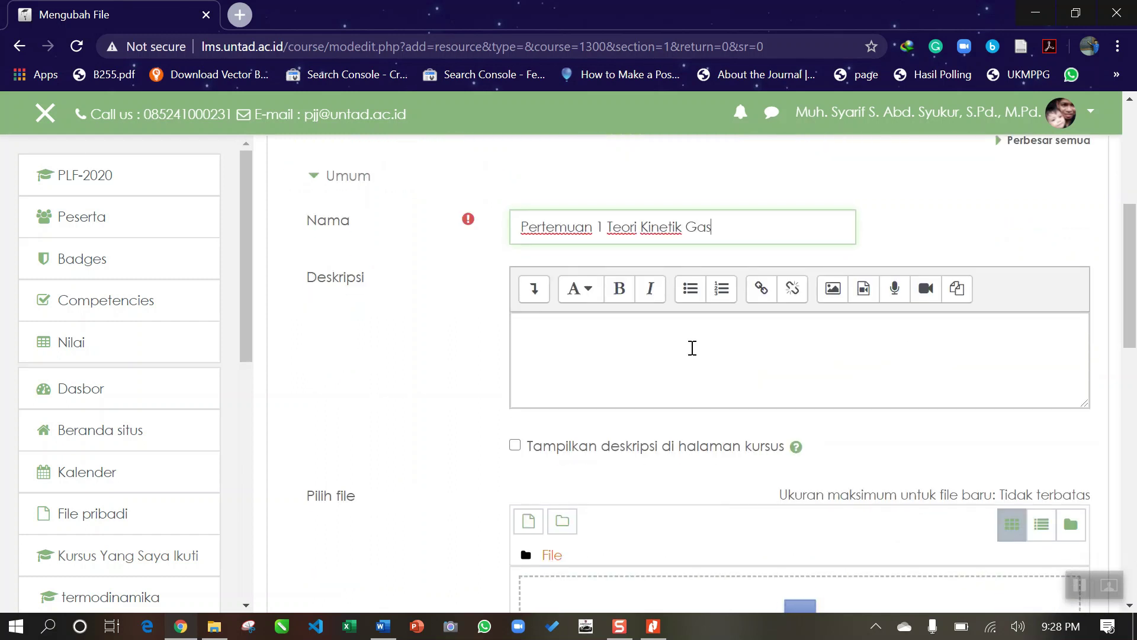
pyautogui.click(526, 325)
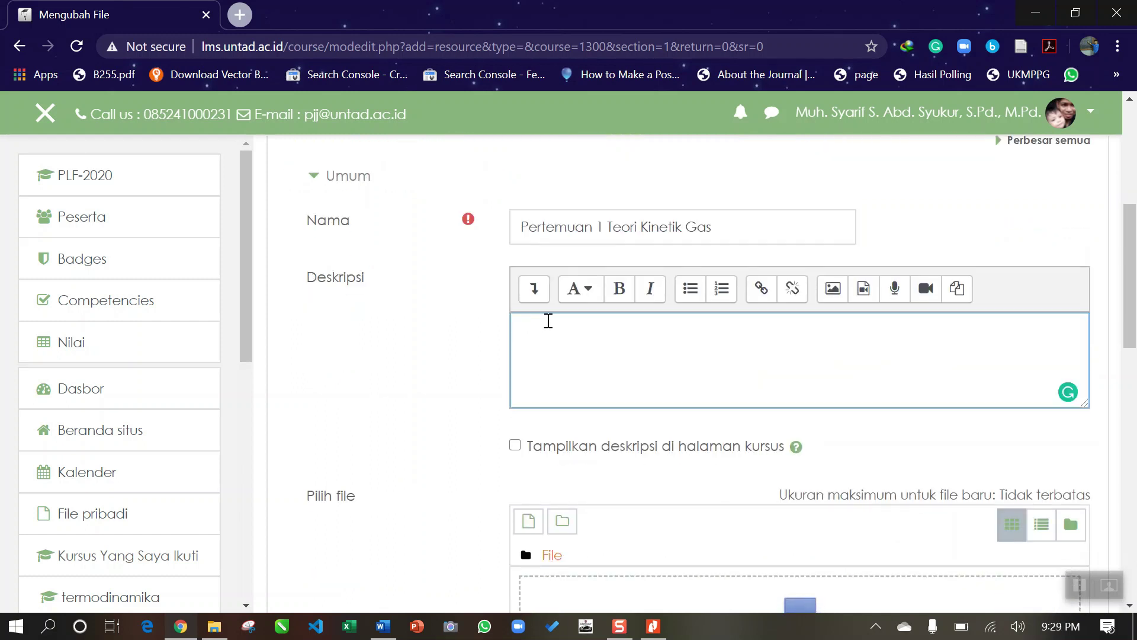
# Switch to File Explorer and drop the Pertemuan I Teori Kinetik Gas [Compatibility Mode] PDF into the resource's file area.
pyautogui.scroll(-2, 741, 351)
pyautogui.scroll(-1, 788, 382)
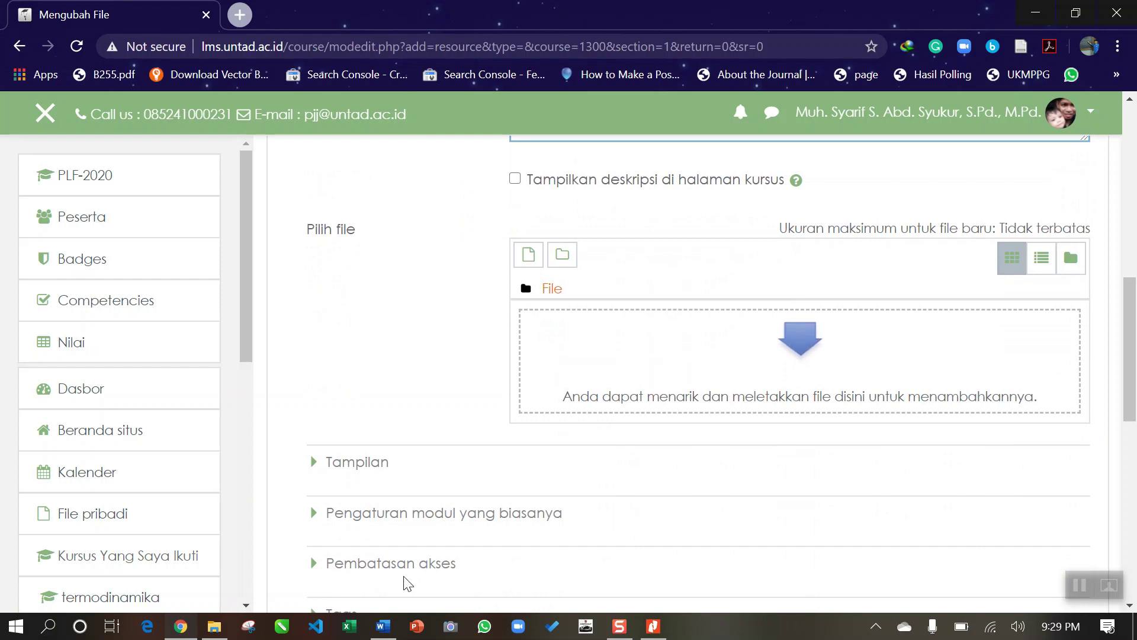
pyautogui.click(211, 629)
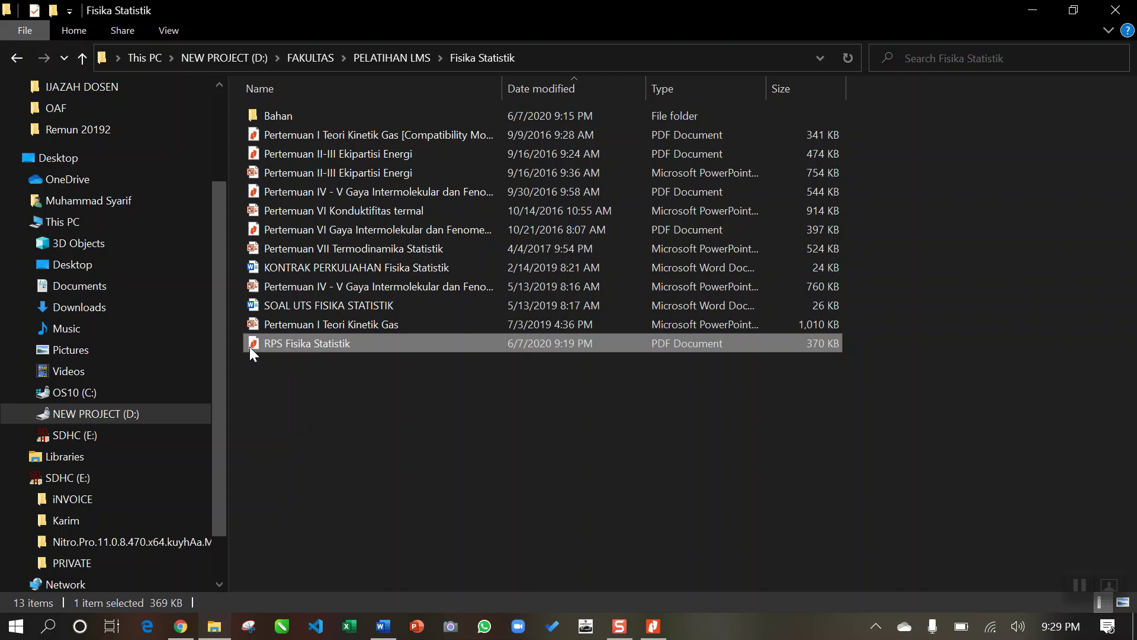
pyautogui.click(309, 136)
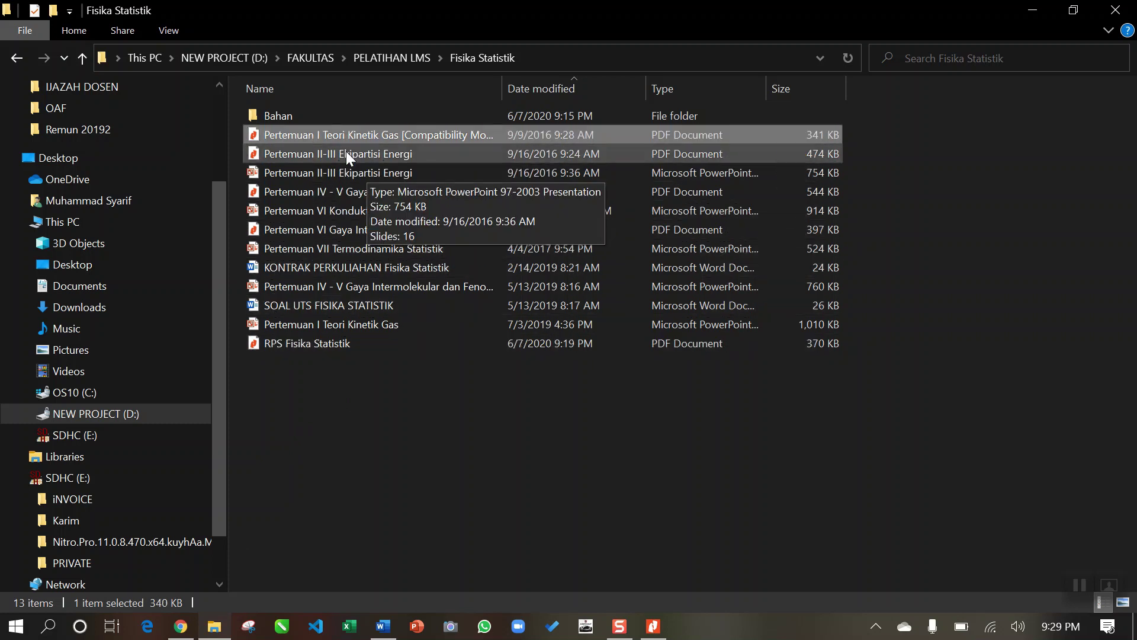
pyautogui.moveTo(320, 134); pyautogui.dragTo(794, 378)
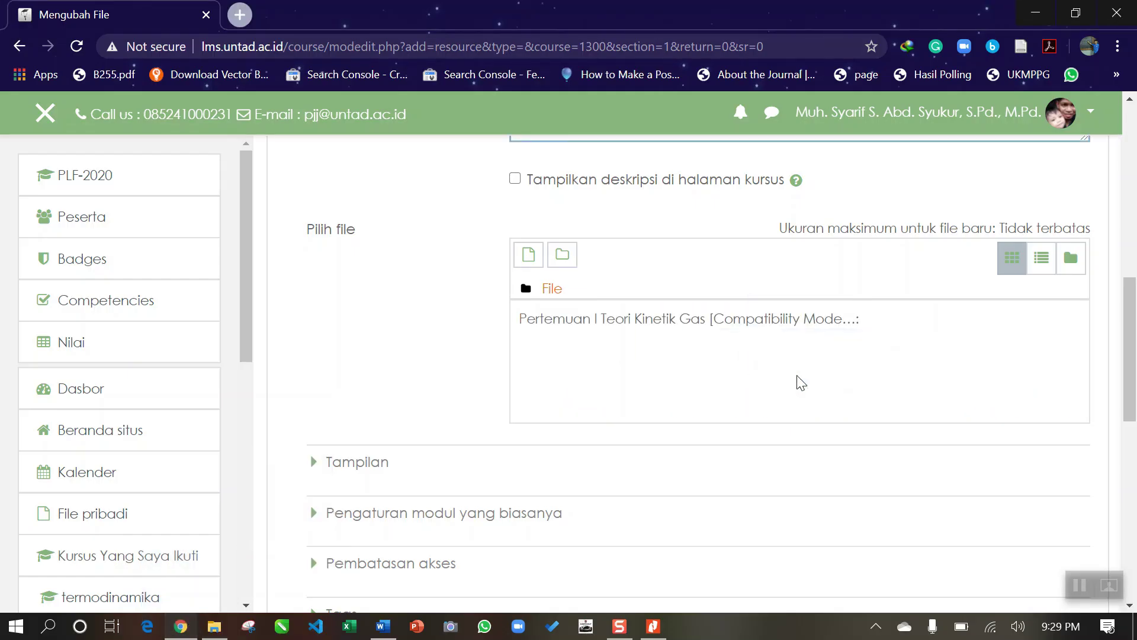
# Save and display the Pertemuan 1 Teori Kinetik Gas resource, and return to the PLF-2020 course page to view the Pertemuan 1 section.
pyautogui.scroll(-5, 801, 382)
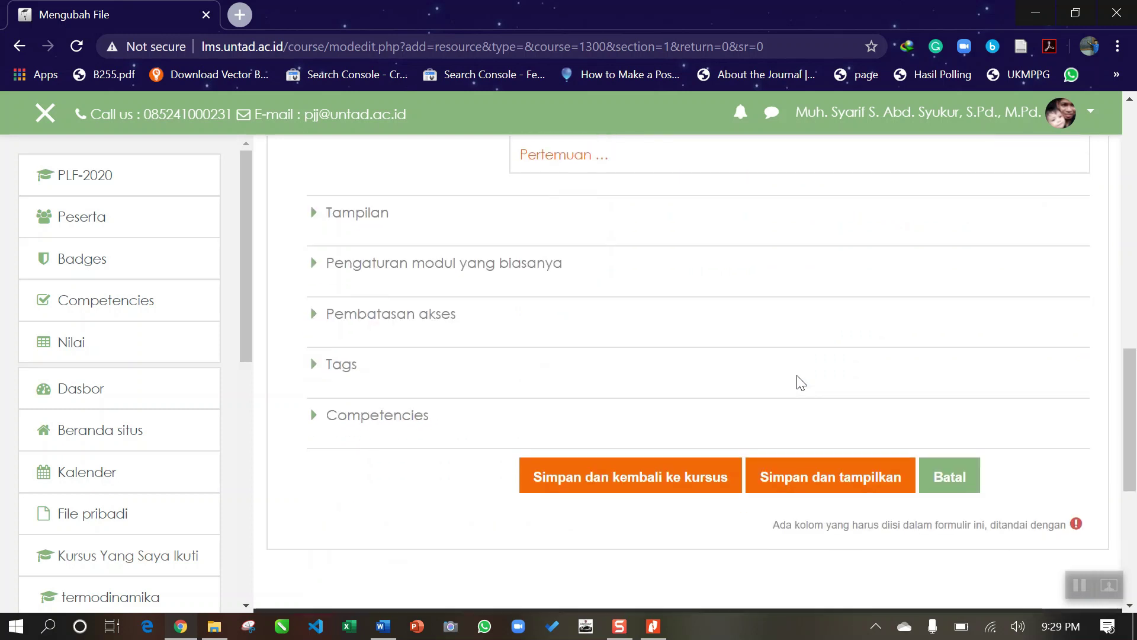
pyautogui.scroll(-2, 799, 373)
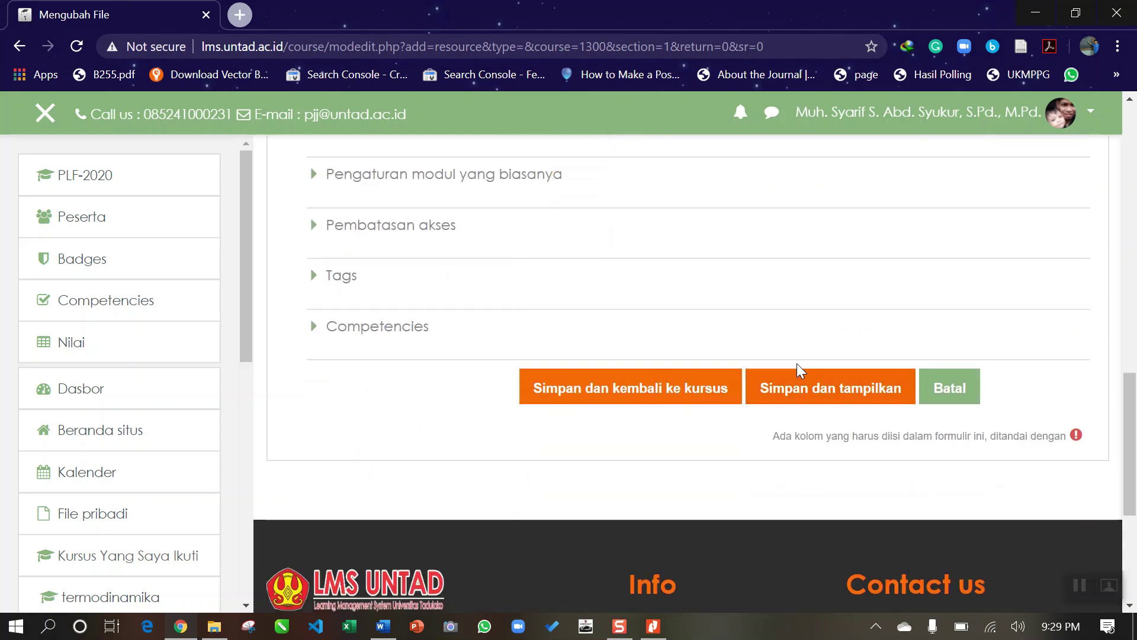
pyautogui.click(850, 401)
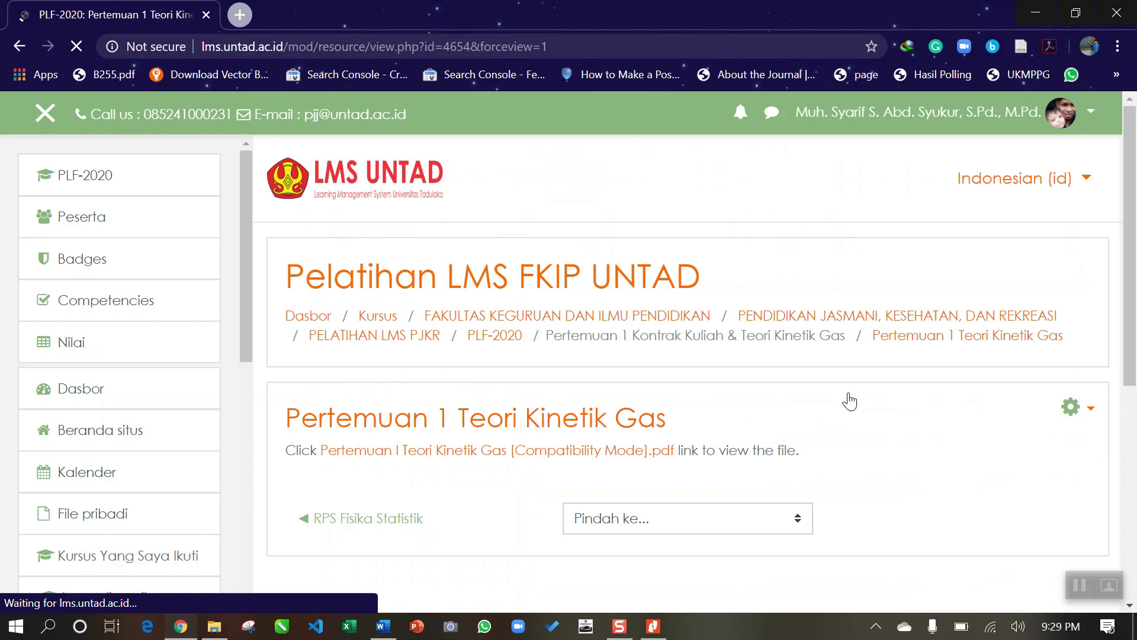
pyautogui.click(512, 342)
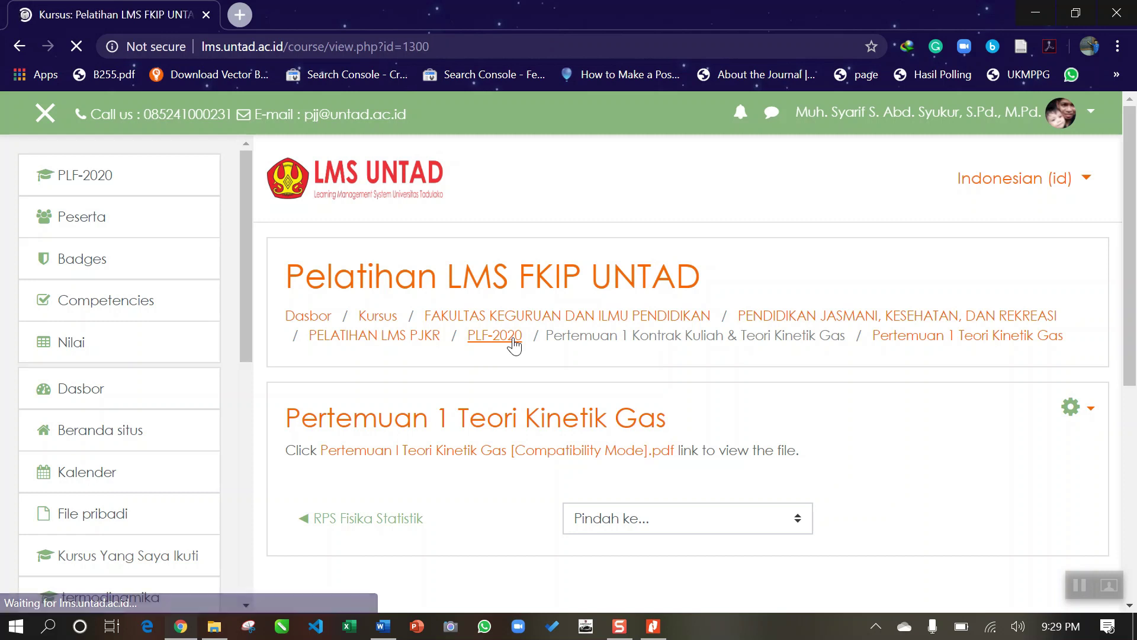
pyautogui.scroll(-4, 656, 362)
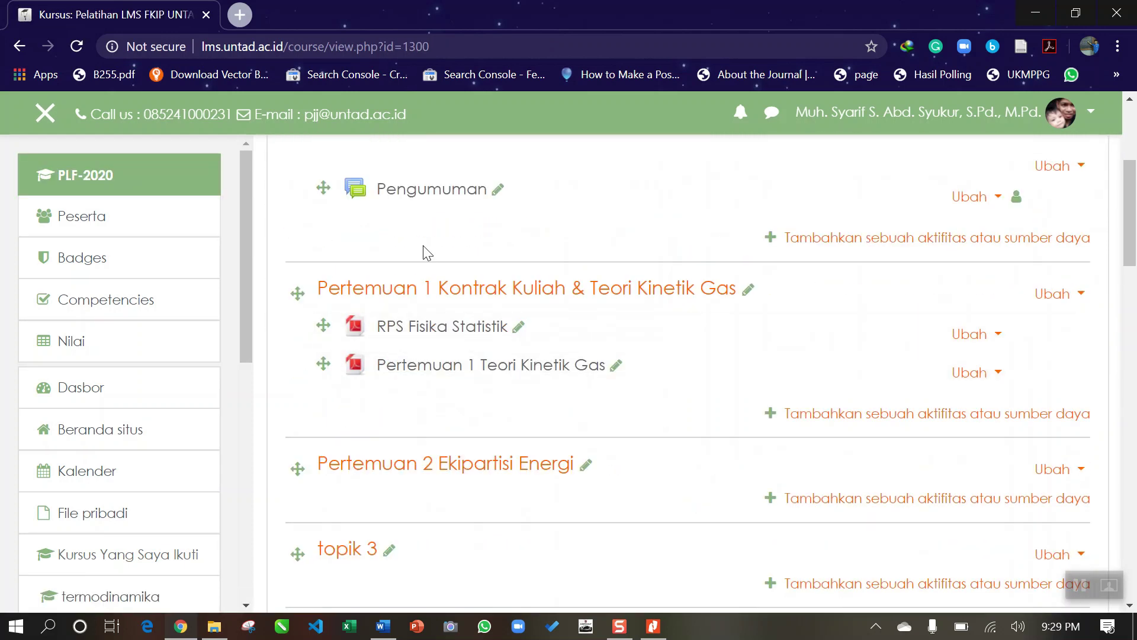